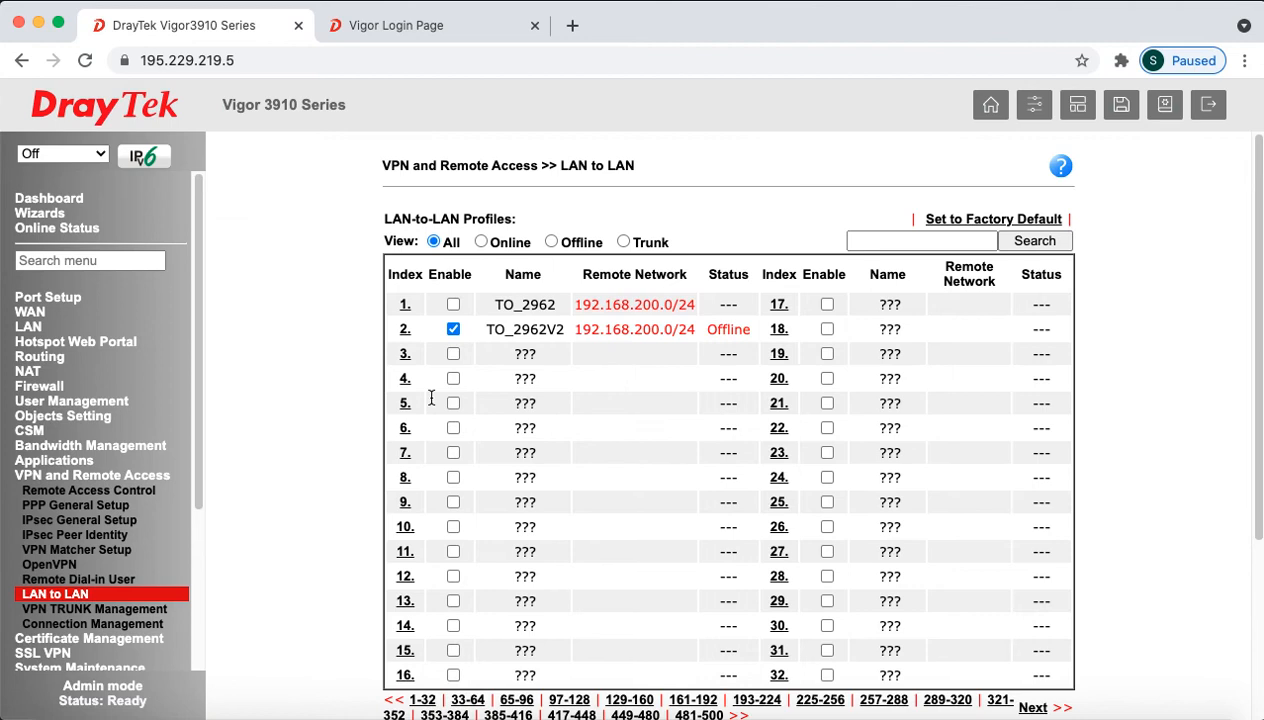
# Step: Untick Enable for profile 2, TO_2962V2, in the Vigor3910 LAN-to-LAN list
pyautogui.click(453, 331)
# Step: Dismiss the null-password alerts and open the blank LAN-to-LAN profile index 3 for editing
pyautogui.click(455, 356)
pyautogui.click(786, 194)
pyautogui.click(453, 354)
pyautogui.click(803, 197)
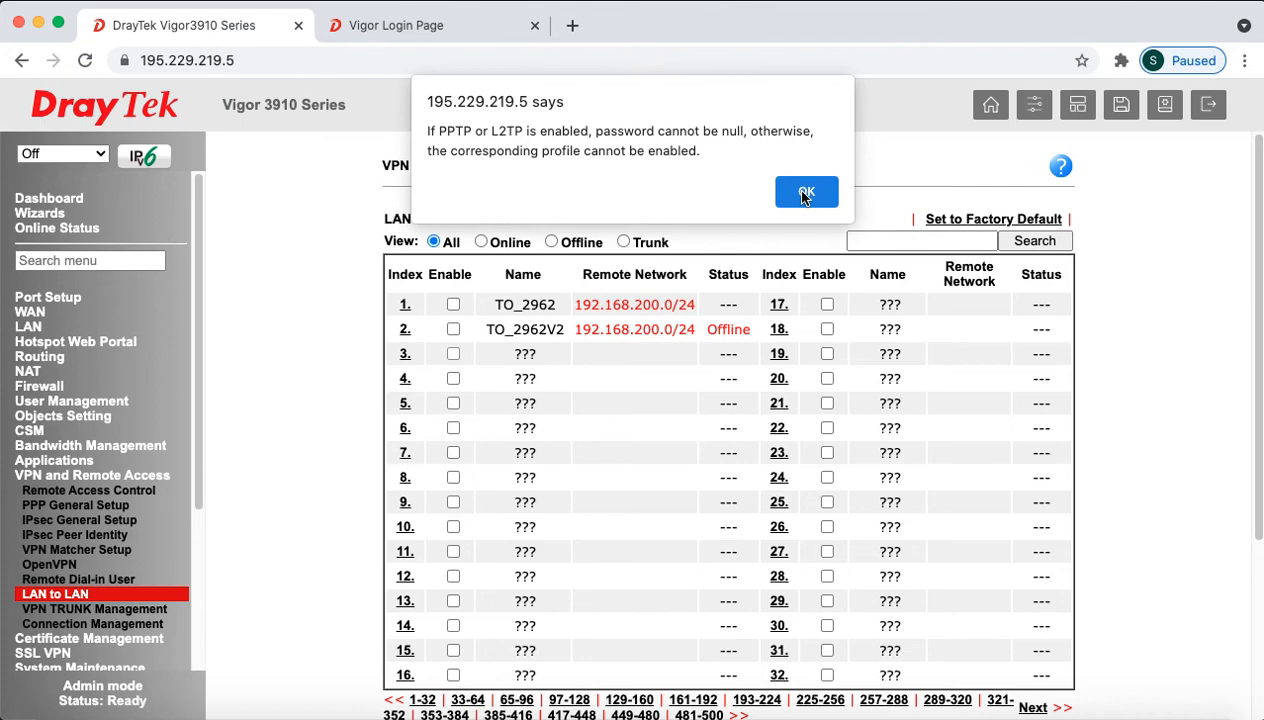
pyautogui.click(805, 194)
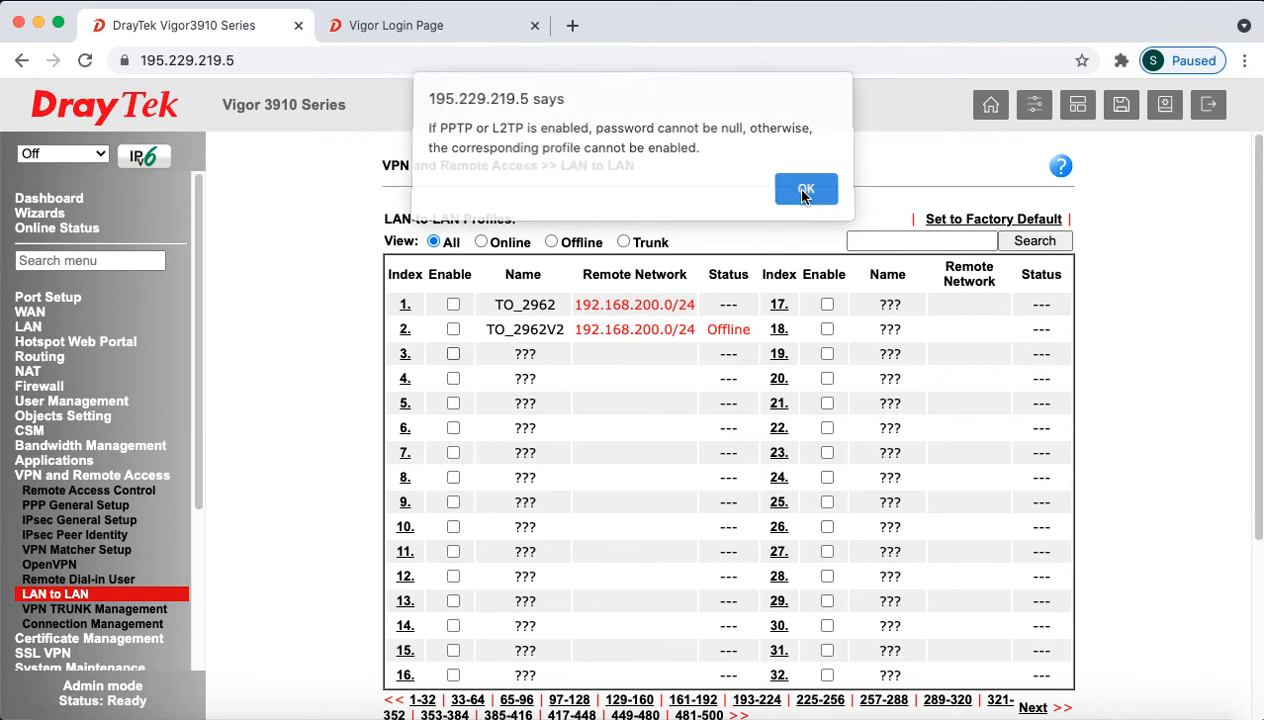
pyautogui.click(405, 358)
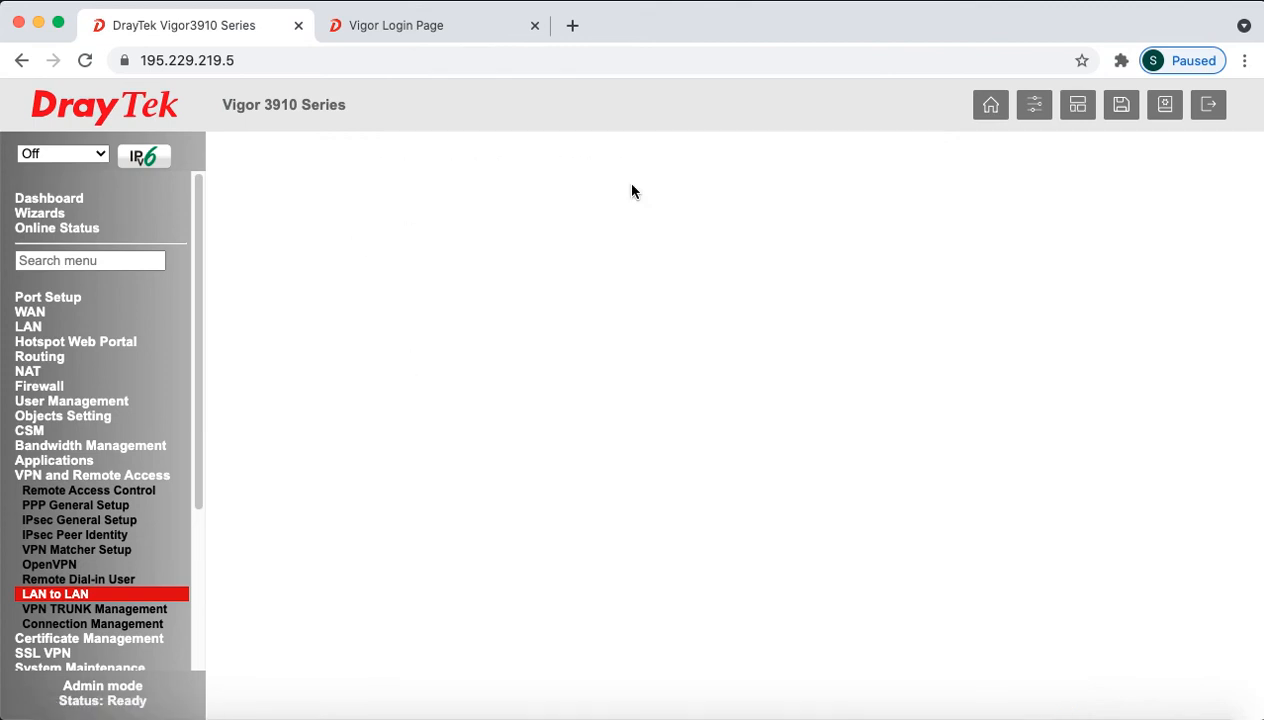
pyautogui.click(548, 254)
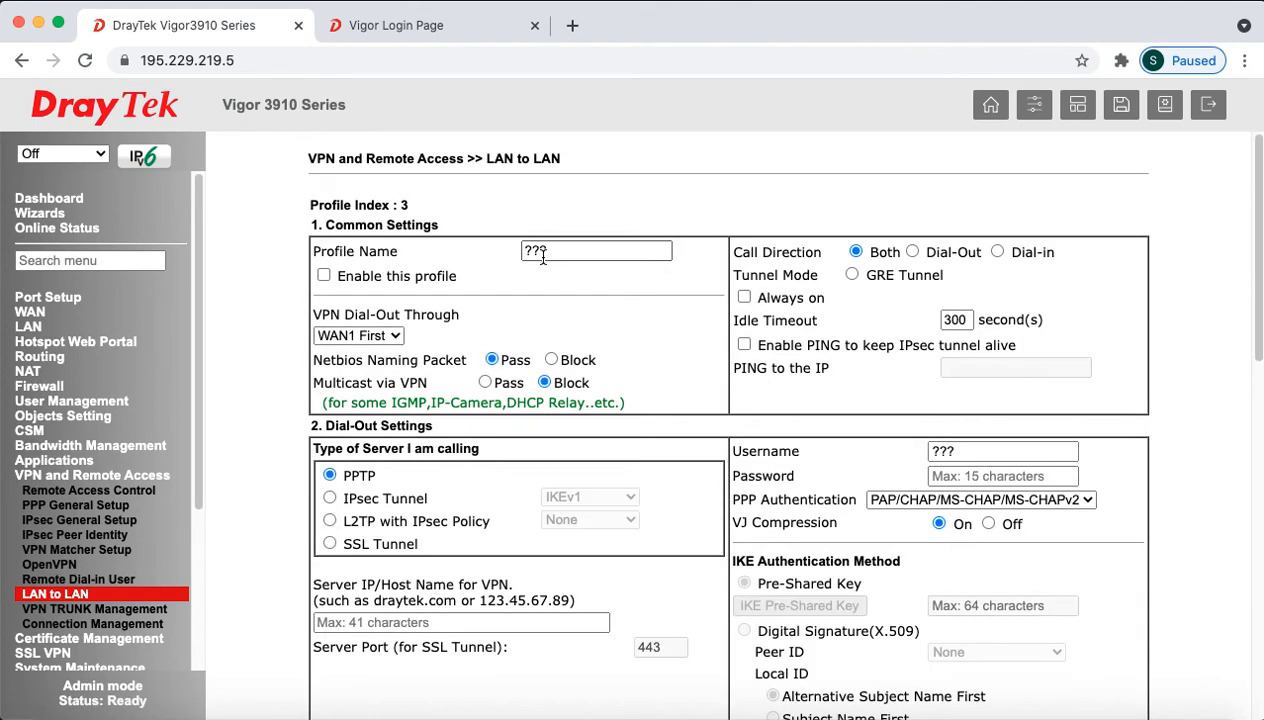
# Step: Name profile 3 TO_2962DM, enable it, dial out via WAN3 First, and set Dial-in call direction
pyautogui.doubleClick(548, 254)
pyautogui.write('TO_')
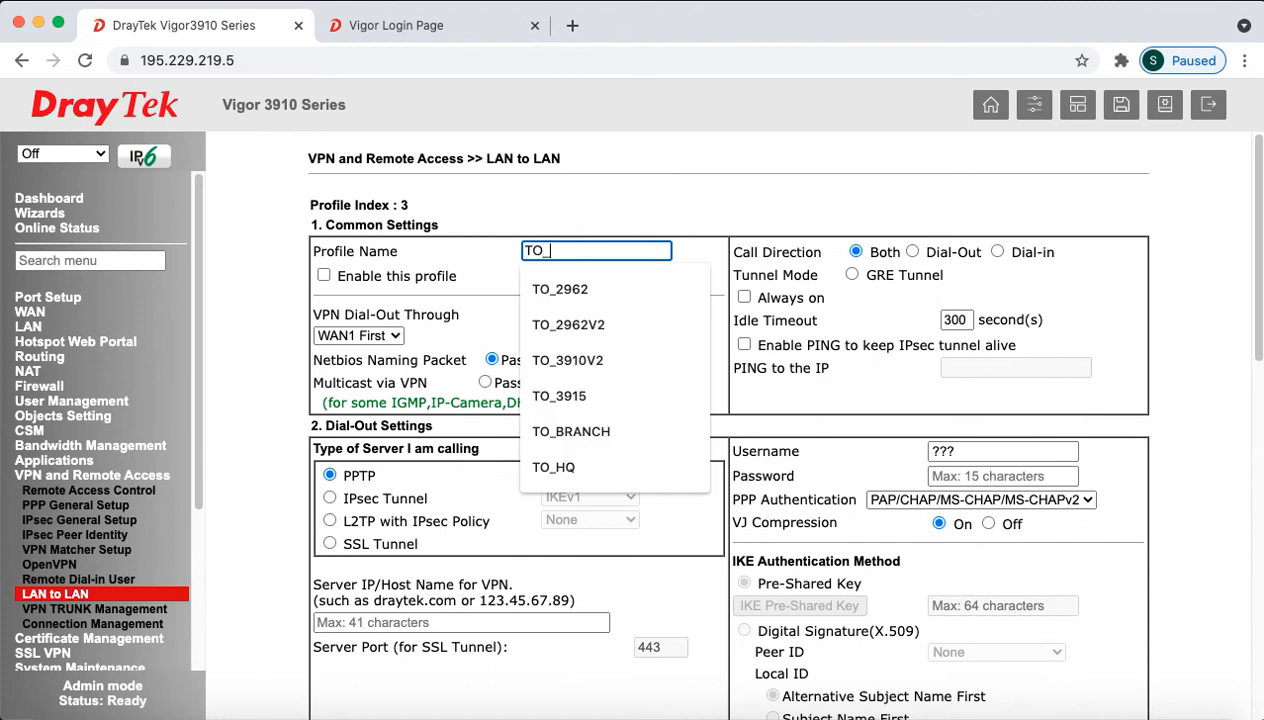
pyautogui.write('2962D')
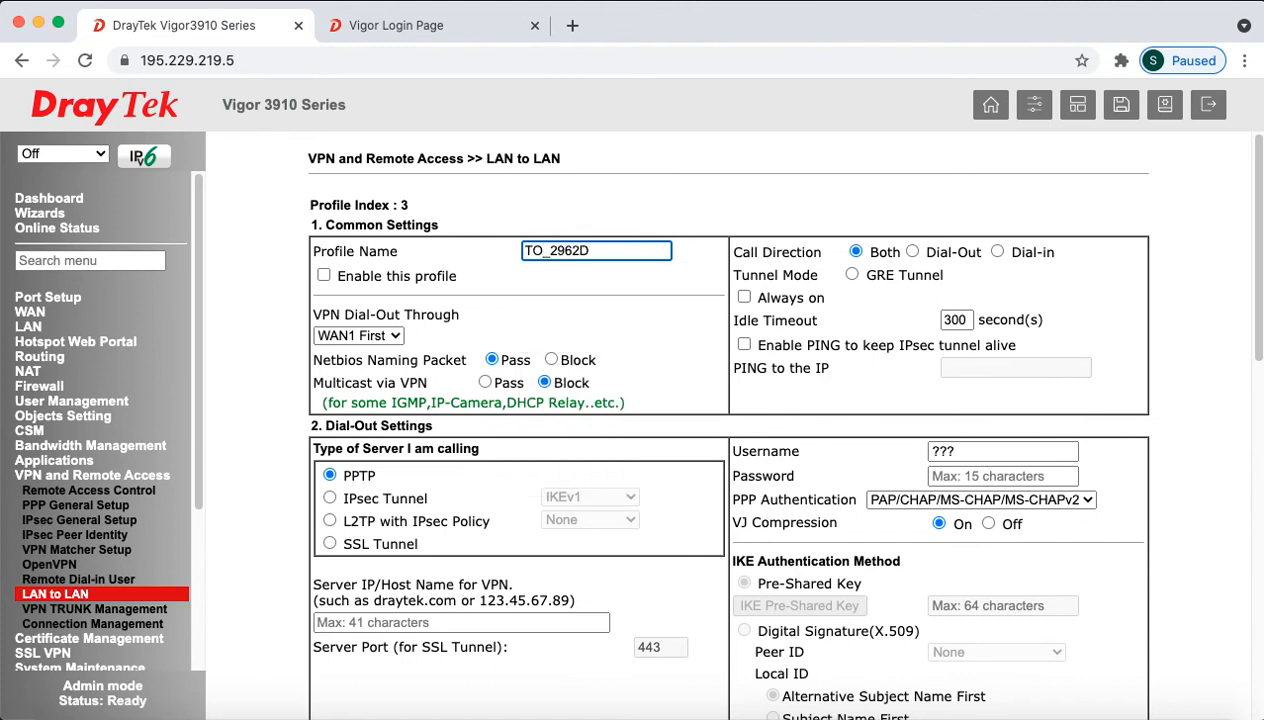
pyautogui.write('M')
pyautogui.click(324, 276)
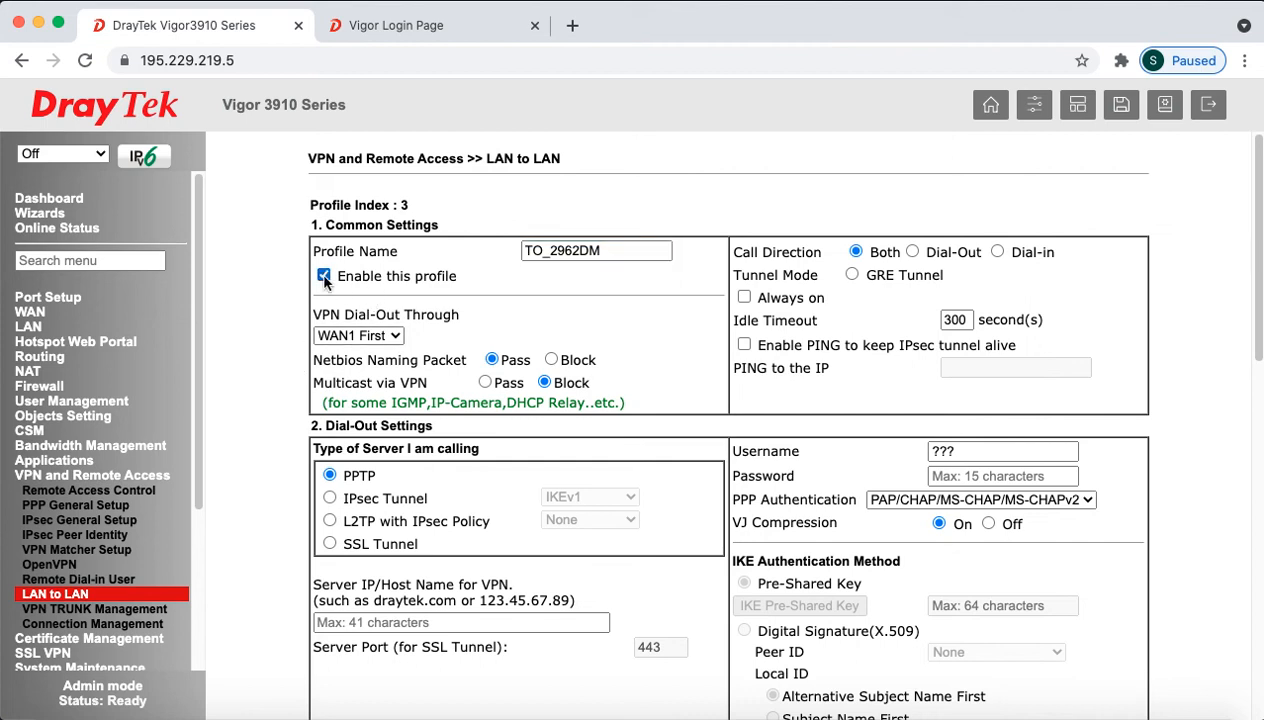
pyautogui.moveTo(341, 314); pyautogui.dragTo(446, 316)
pyautogui.click(393, 336)
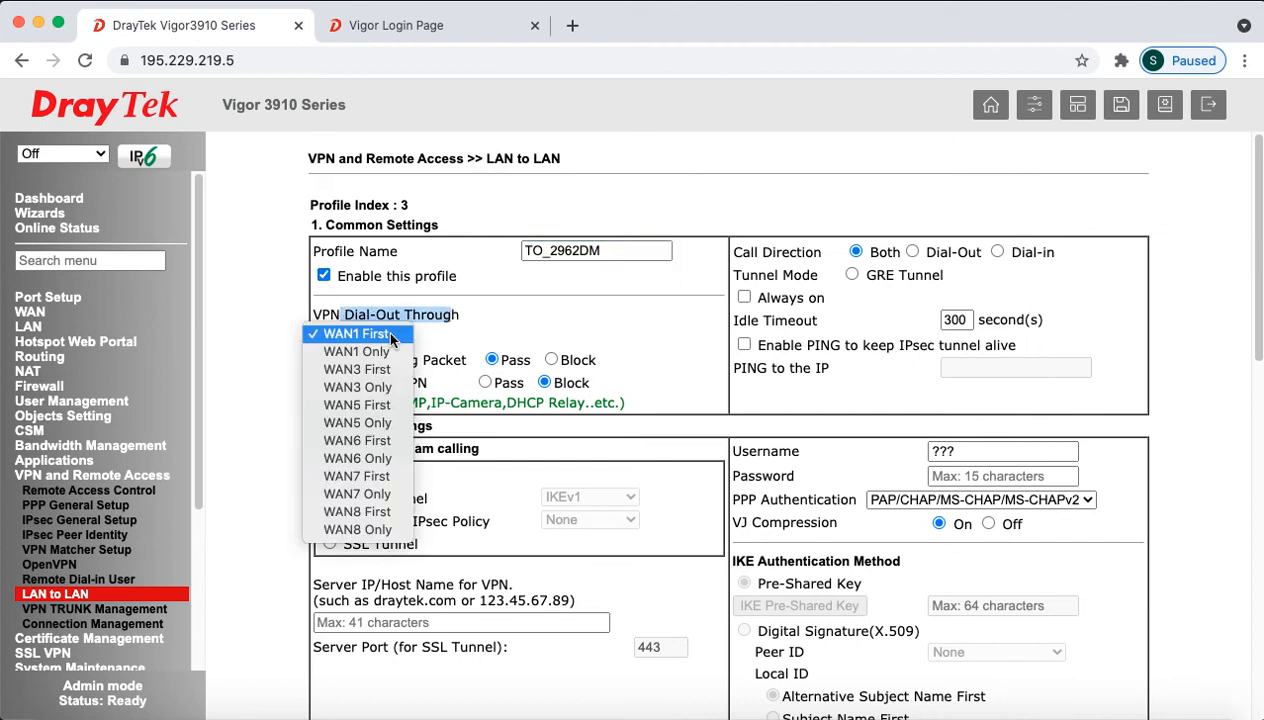
pyautogui.click(345, 367)
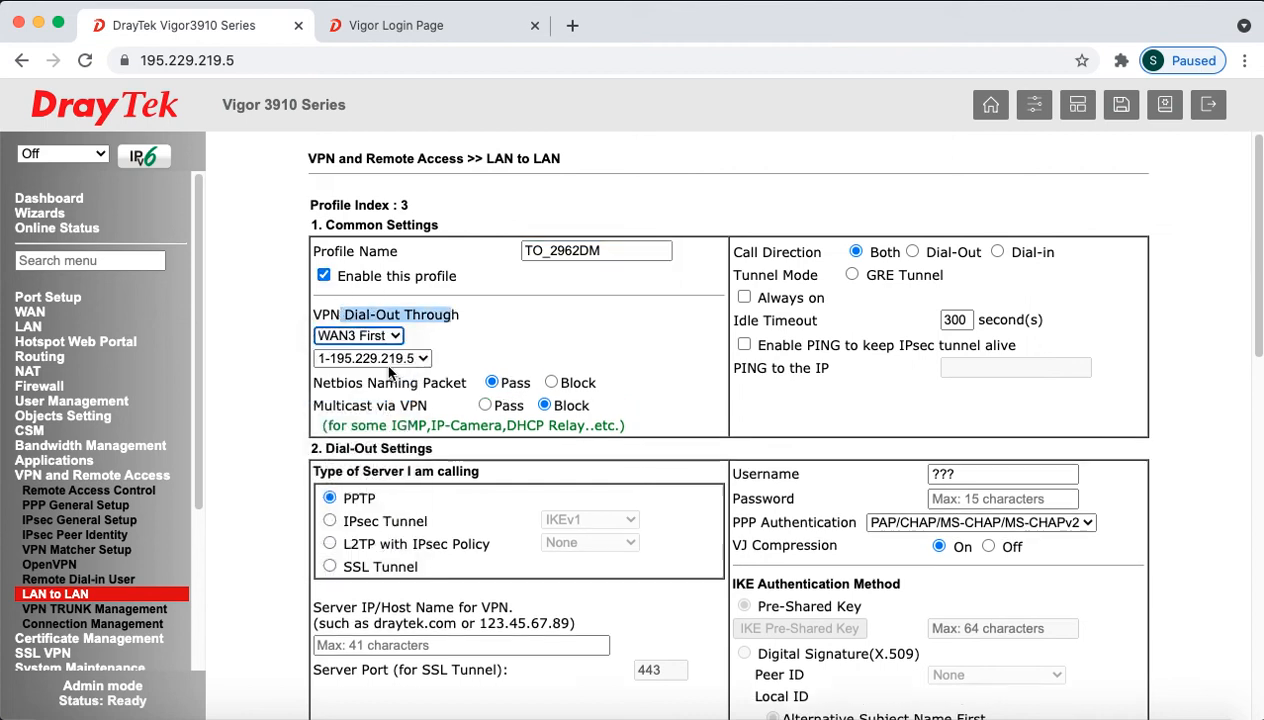
pyautogui.click(538, 360)
pyautogui.click(998, 252)
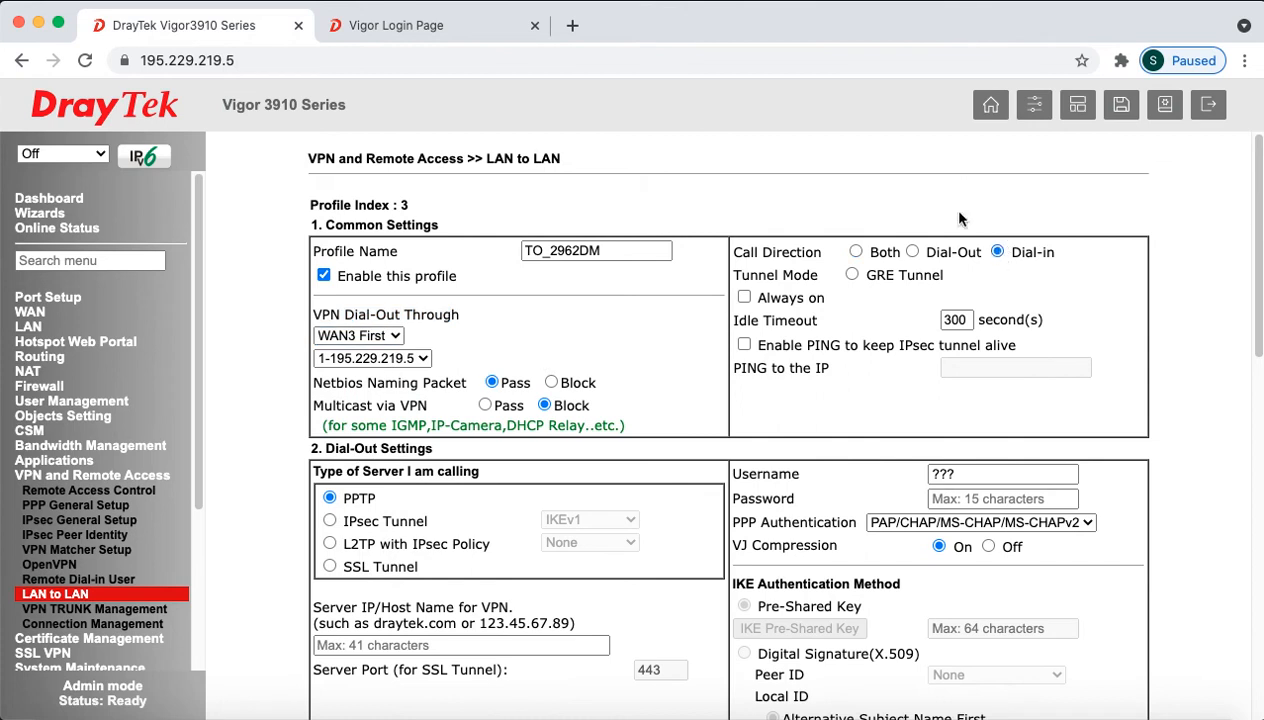
pyautogui.scroll(-10, 572, 446)
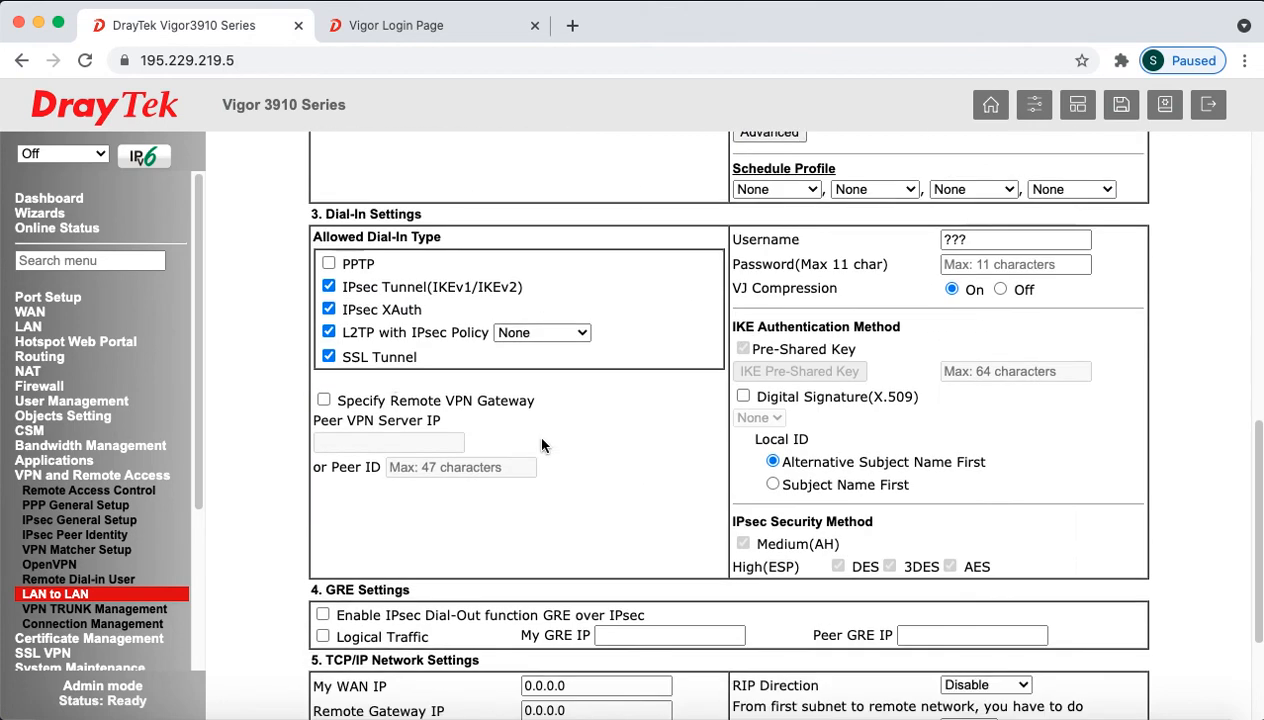
# Step: Untick IPsec XAuth, L2TP with IPsec Policy and SSL Tunnel, leaving only IPsec Tunnel dial-in
pyautogui.click(328, 309)
pyautogui.click(328, 332)
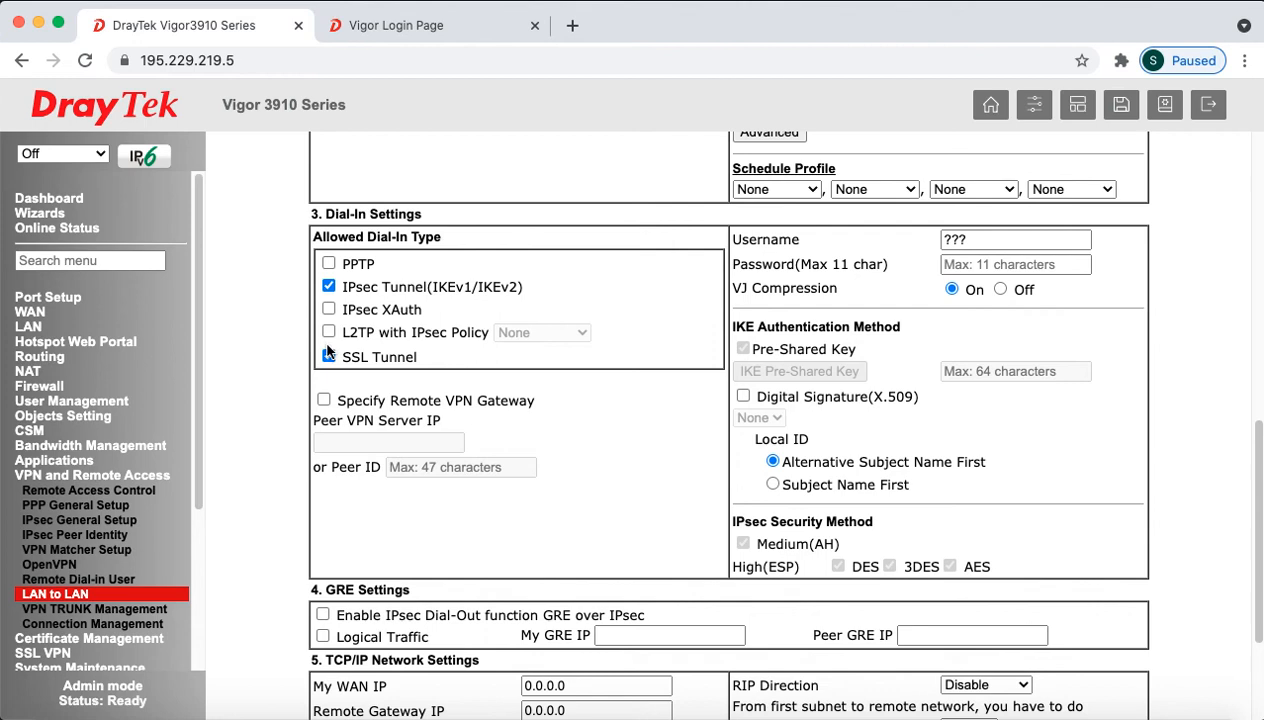
pyautogui.click(329, 354)
pyautogui.moveTo(343, 287); pyautogui.dragTo(527, 291)
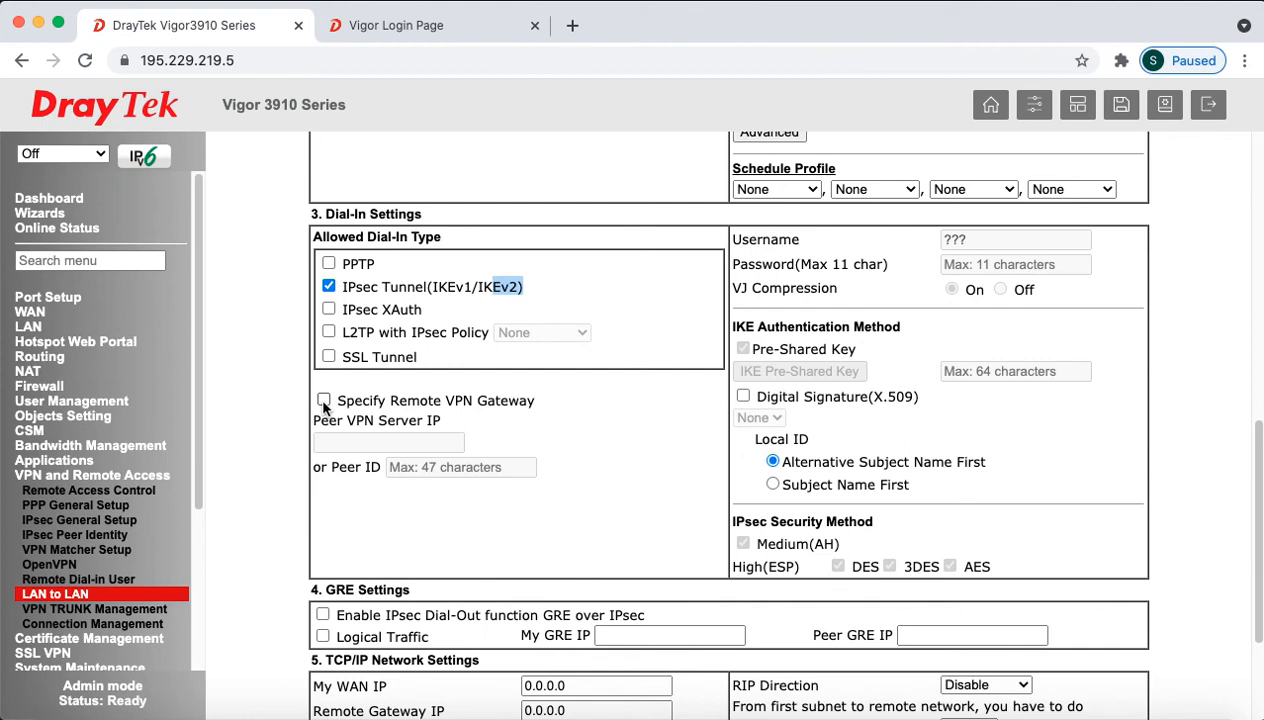
# Step: Require a specified remote VPN gateway with peer ID Branch2962
pyautogui.click(323, 400)
pyautogui.moveTo(344, 402); pyautogui.dragTo(513, 401)
pyautogui.click(476, 467)
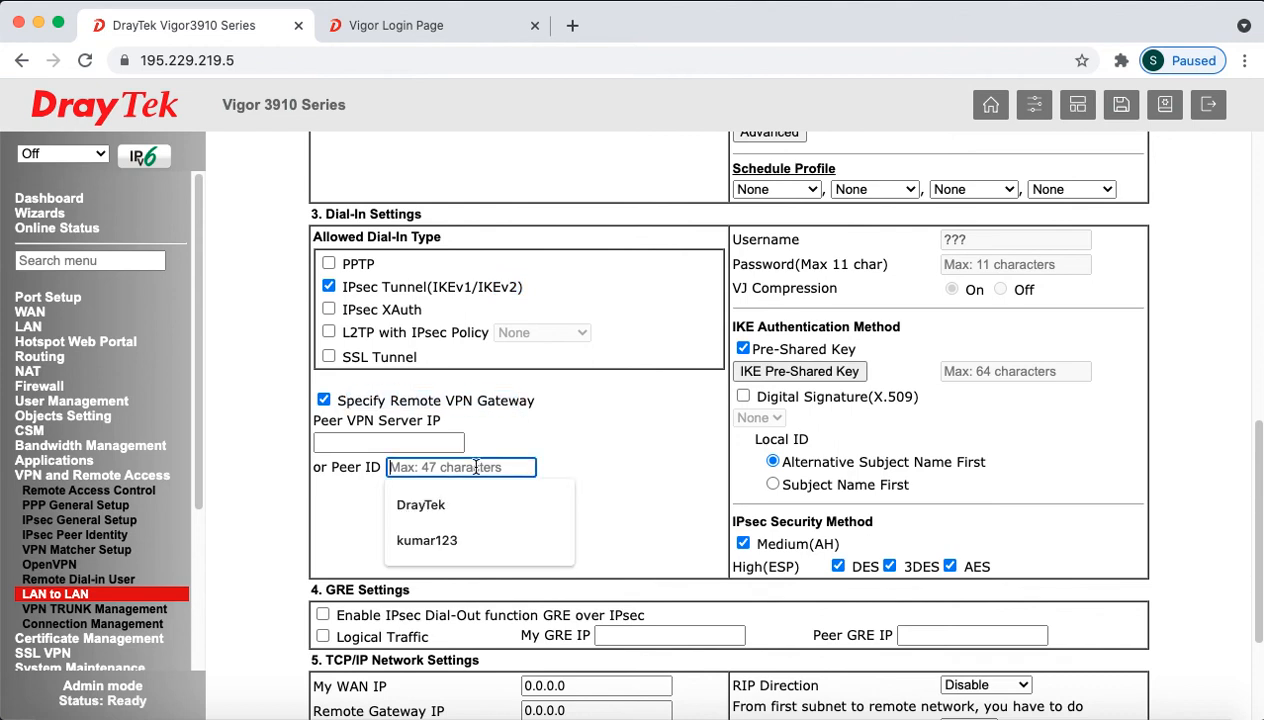
pyautogui.write('Ba')
pyautogui.write('ranc')
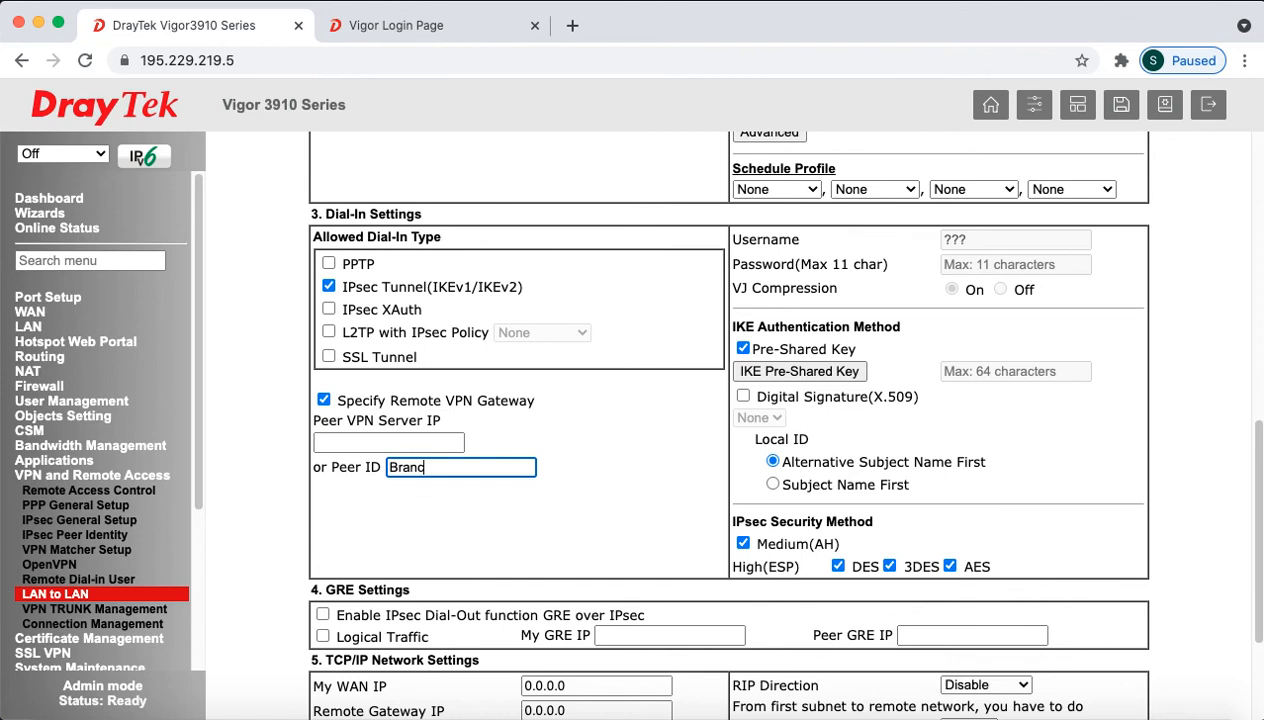
pyautogui.write('h2962')
pyautogui.moveTo(474, 468); pyautogui.dragTo(401, 484)
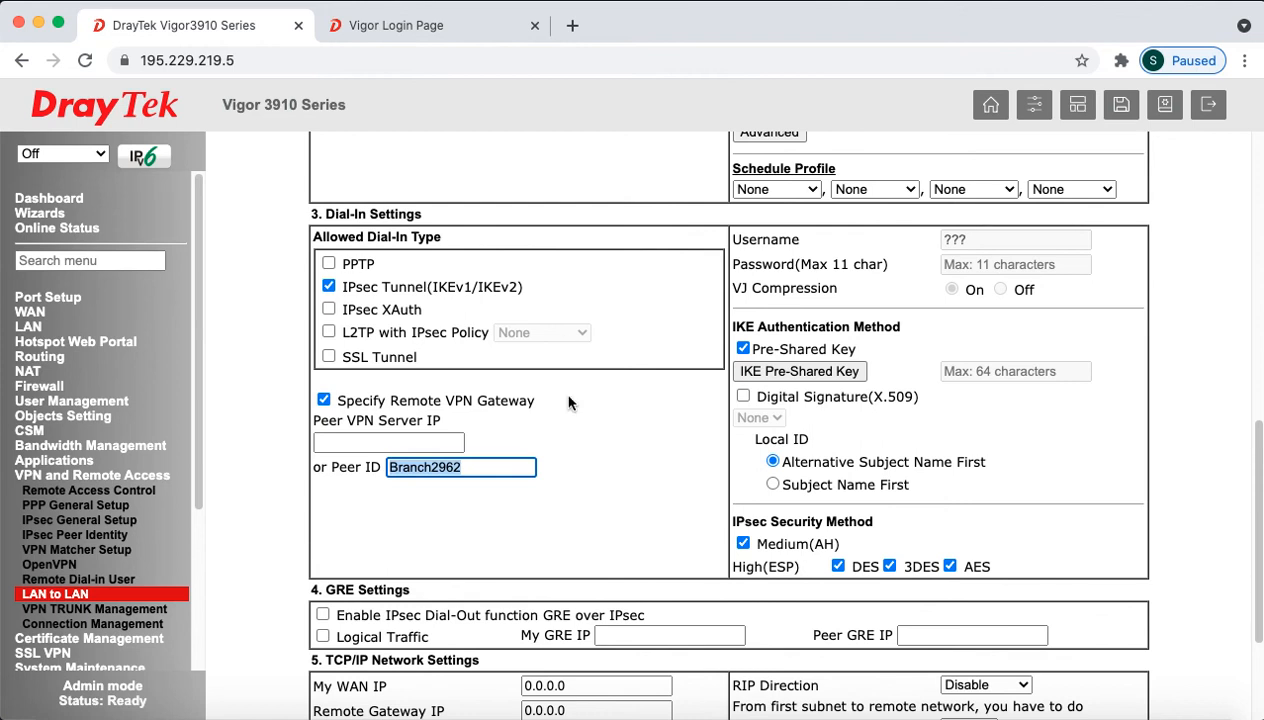
pyautogui.click(577, 443)
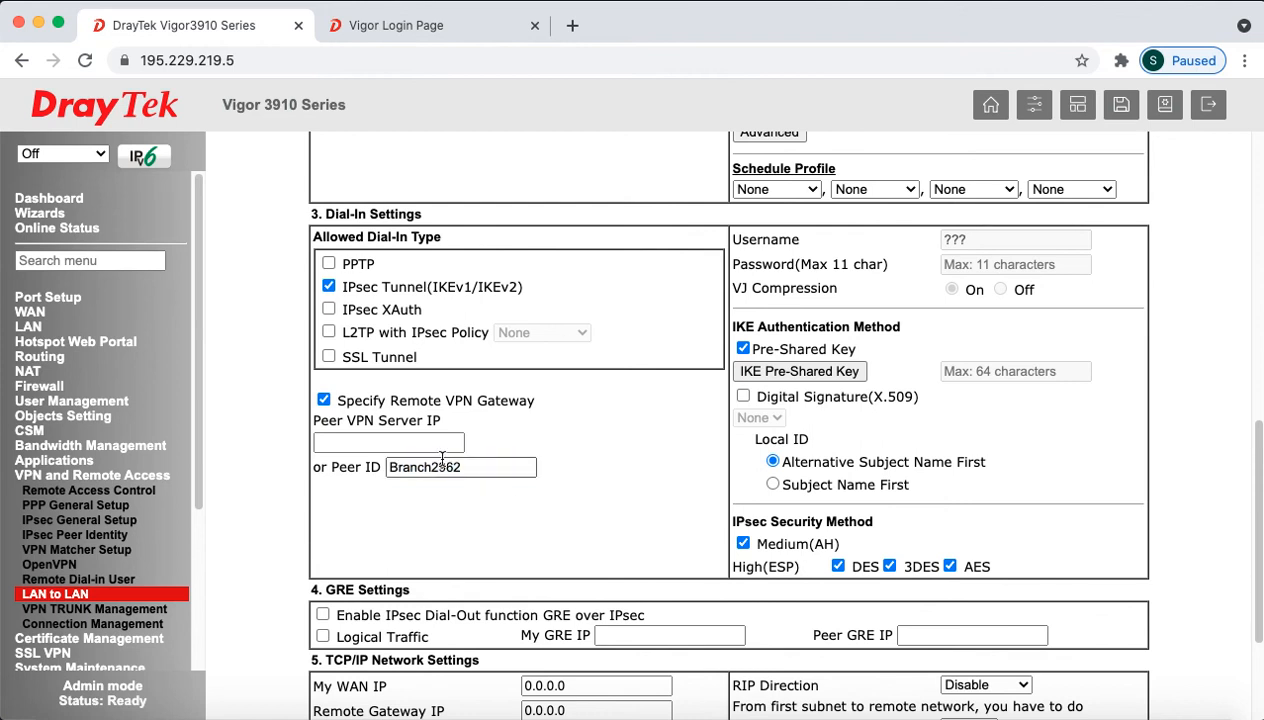
pyautogui.click(812, 374)
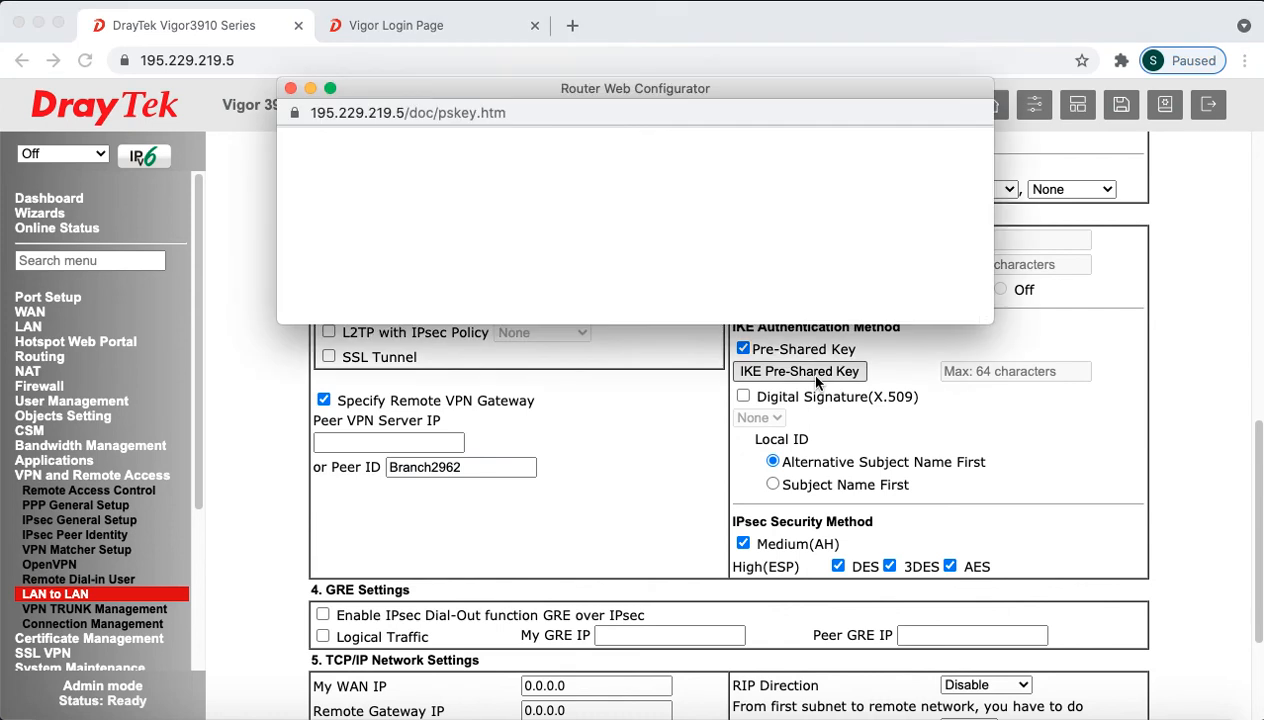
# Step: Enter and confirm the IKE pre-shared key for profile 3 and apply it
pyautogui.moveTo(644, 325); pyautogui.dragTo(645, 444)
pyautogui.click(612, 210)
pyautogui.click(335, 190)
pyautogui.write('a')
pyautogui.write('••••••')
pyautogui.press('Tab')
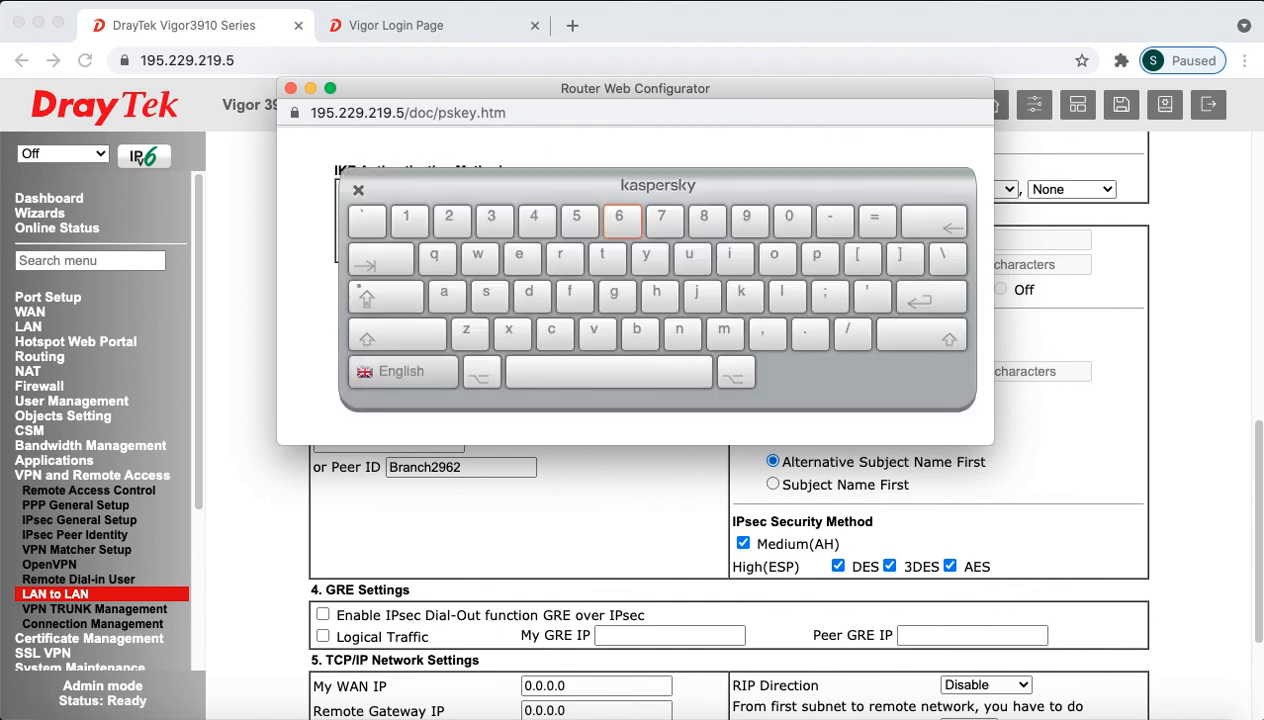
pyautogui.click(358, 190)
pyautogui.click(628, 291)
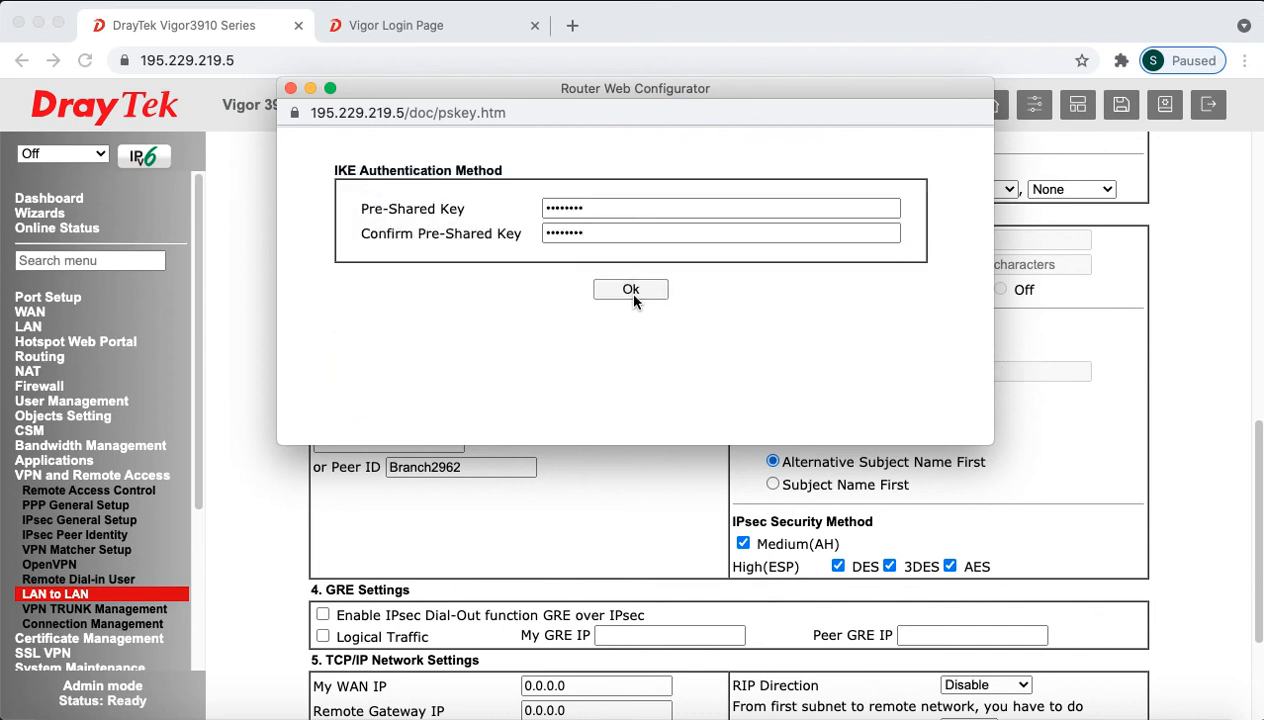
pyautogui.scroll(-2, 928, 485)
pyautogui.scroll(-2, 928, 485)
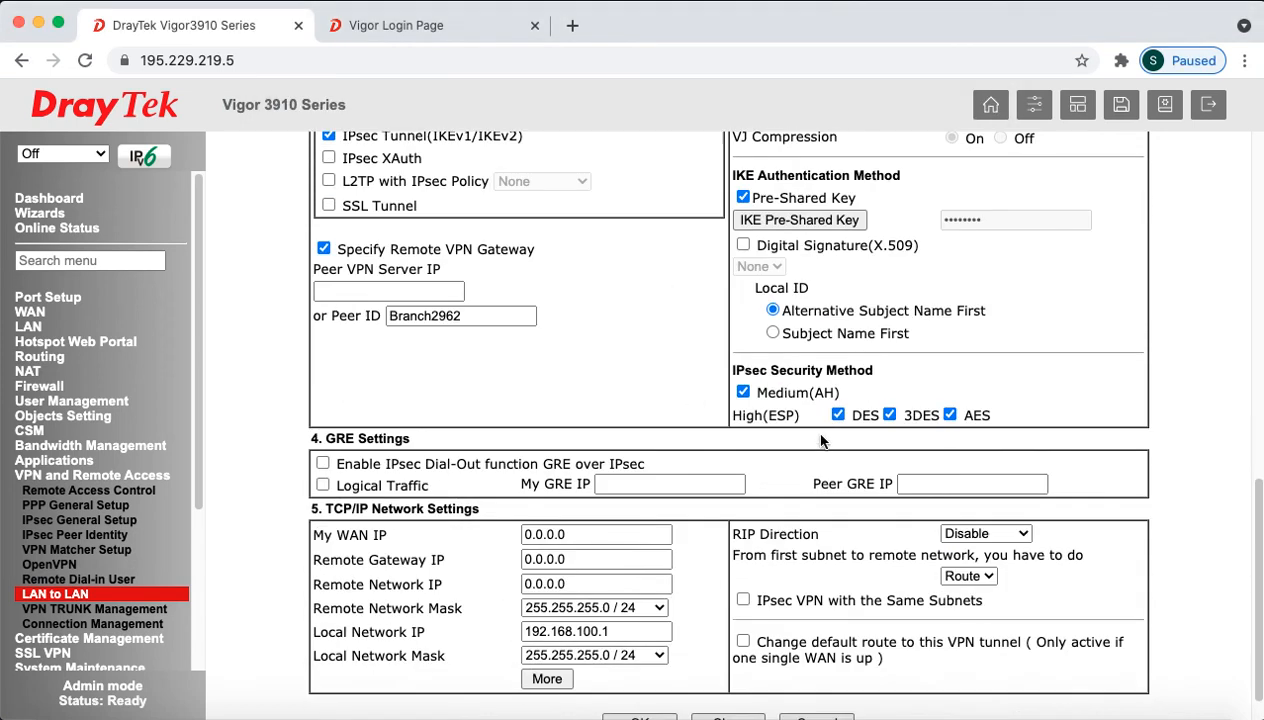
# Step: Set the remote network IP to 192.168.200.1
pyautogui.moveTo(771, 370); pyautogui.dragTo(860, 372)
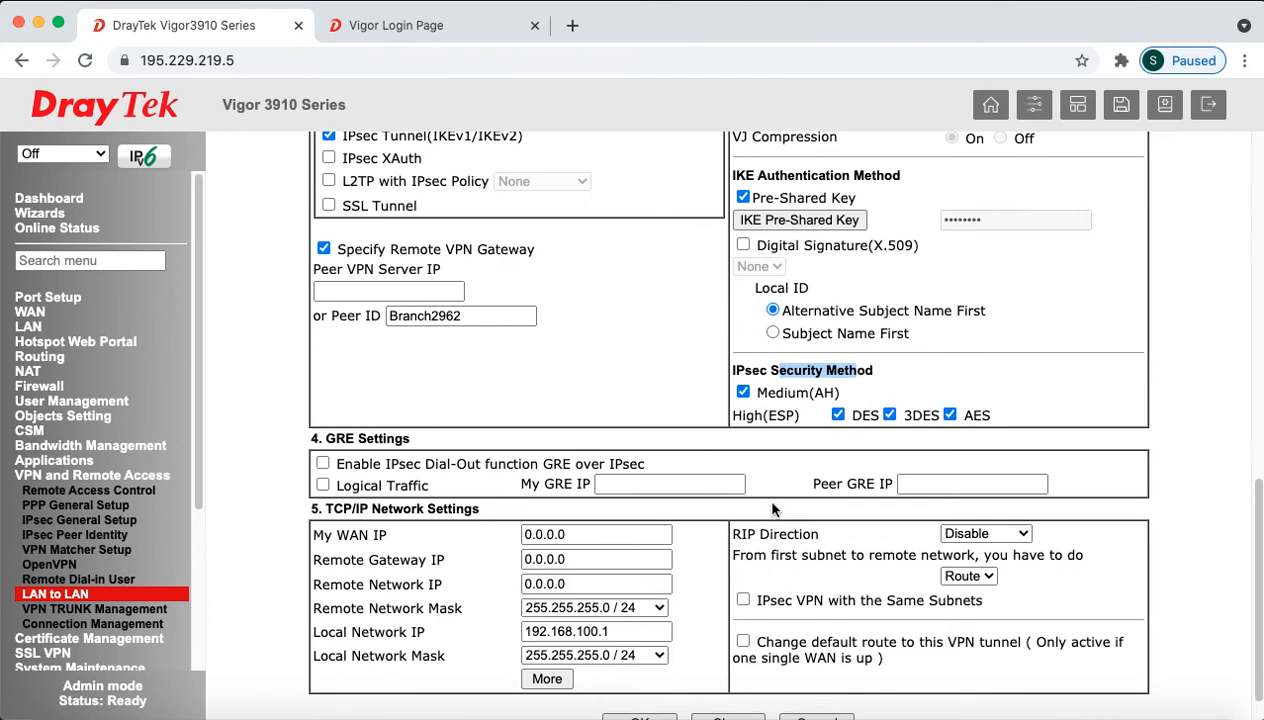
pyautogui.scroll(-1, 714, 574)
pyautogui.moveTo(665, 545); pyautogui.dragTo(427, 538)
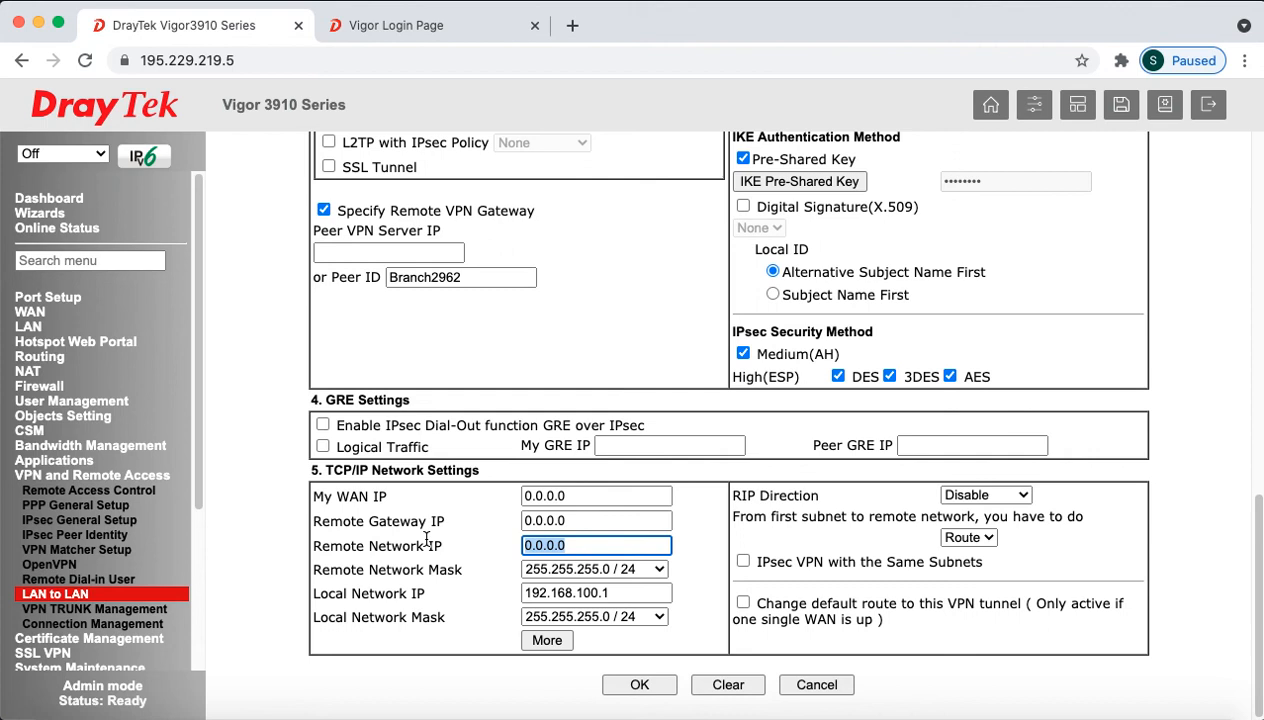
pyautogui.write('192.18')
pyautogui.press('BackSpace')
pyautogui.write('68.200.1')
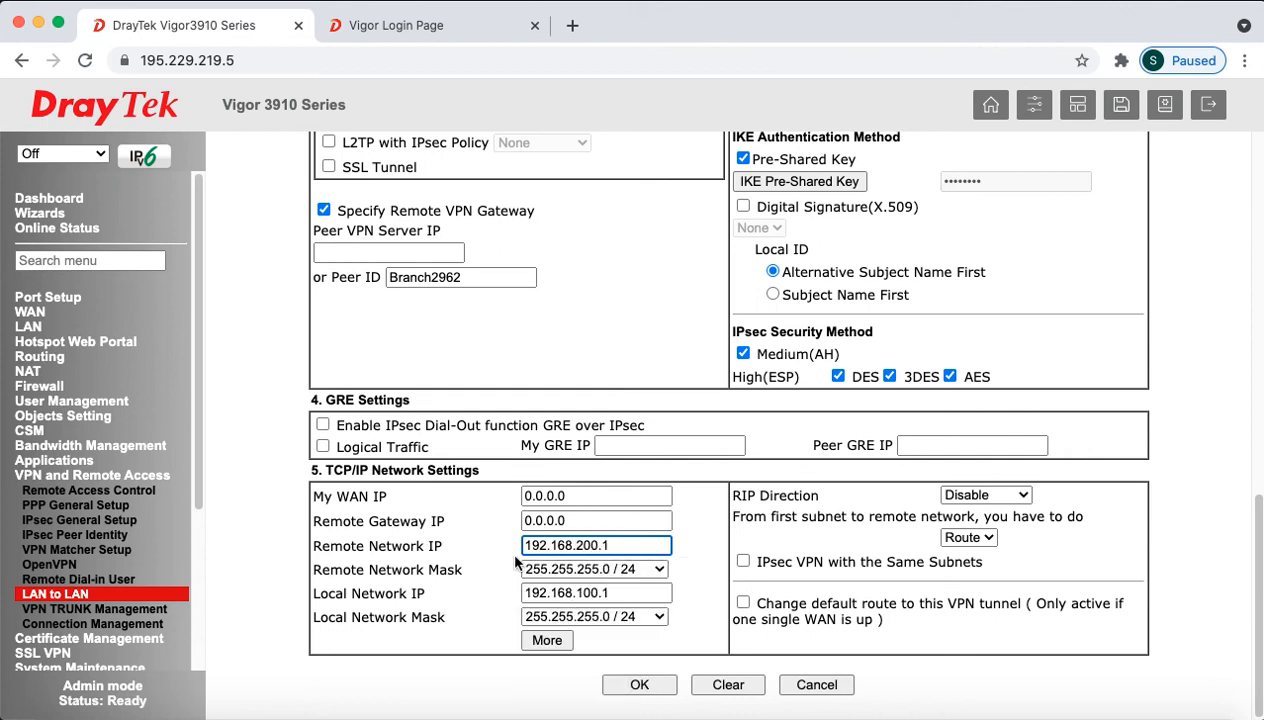
# Step: Add extra remote network 192.168.30.1/24, then save the LAN-to-LAN profile
pyautogui.click(547, 640)
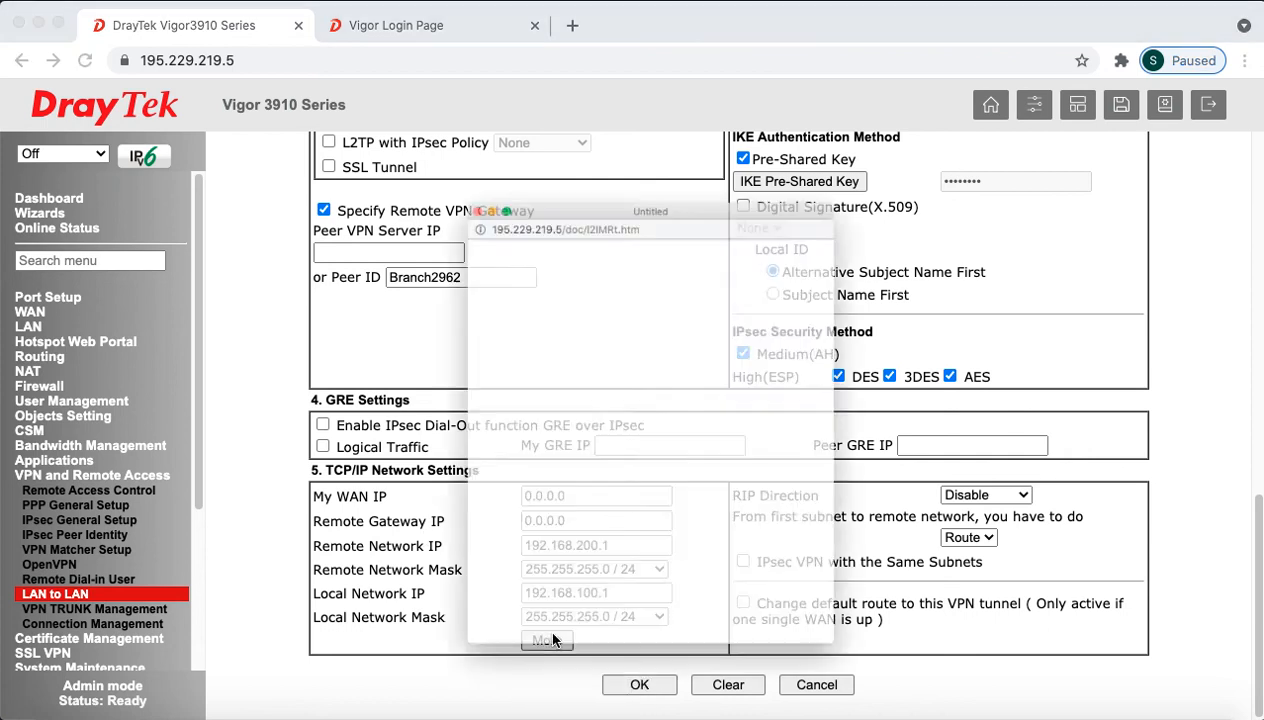
pyautogui.click(550, 299)
pyautogui.write('192.168.30.1')
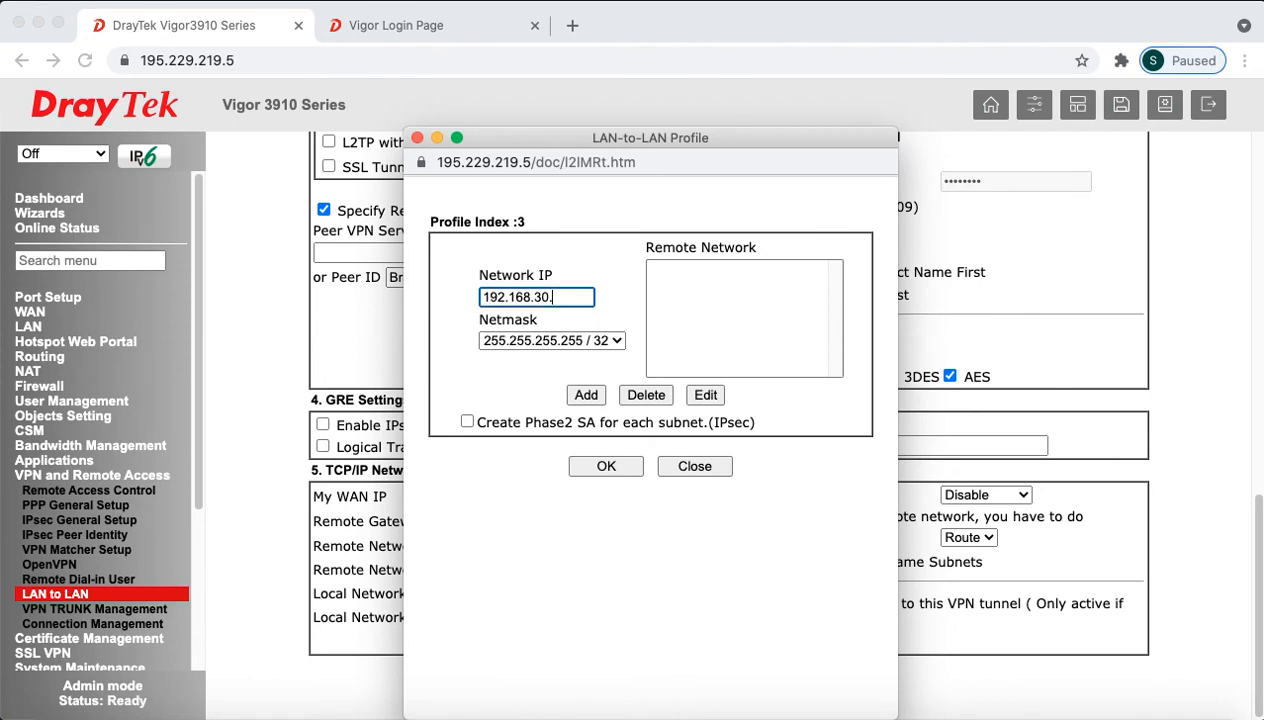
pyautogui.click(567, 338)
pyautogui.click(591, 483)
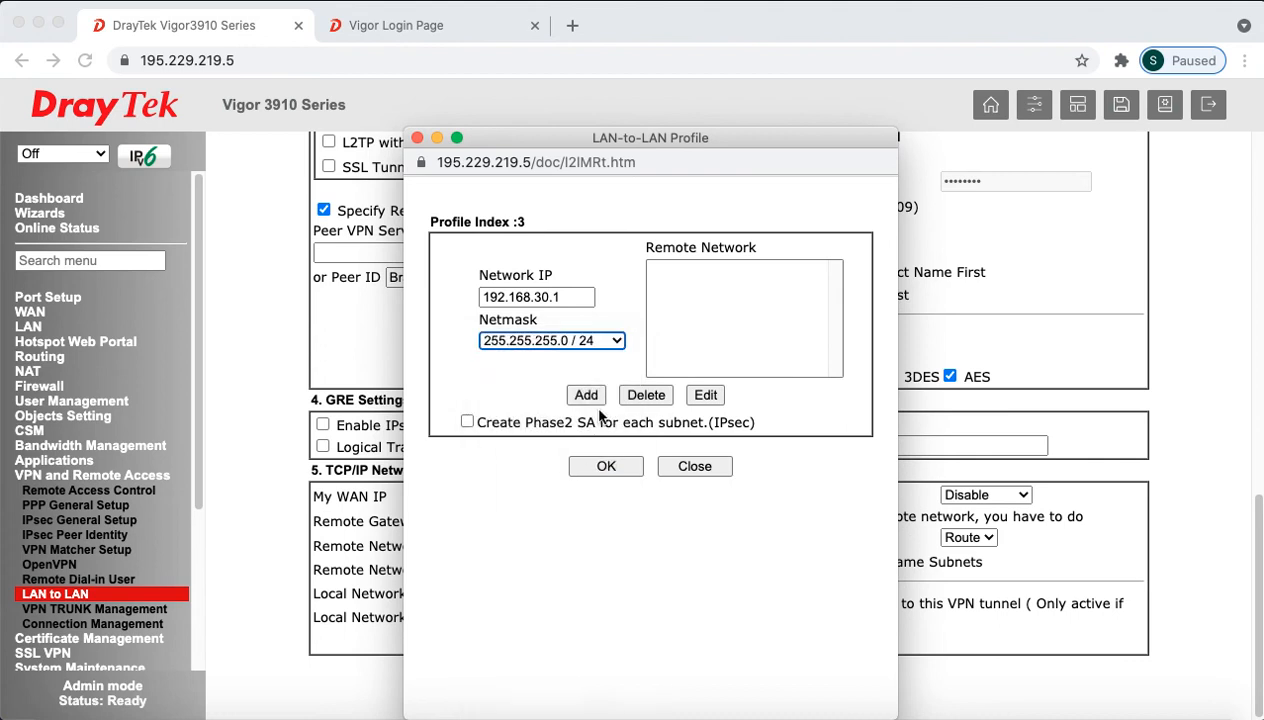
pyautogui.click(586, 395)
pyautogui.click(605, 467)
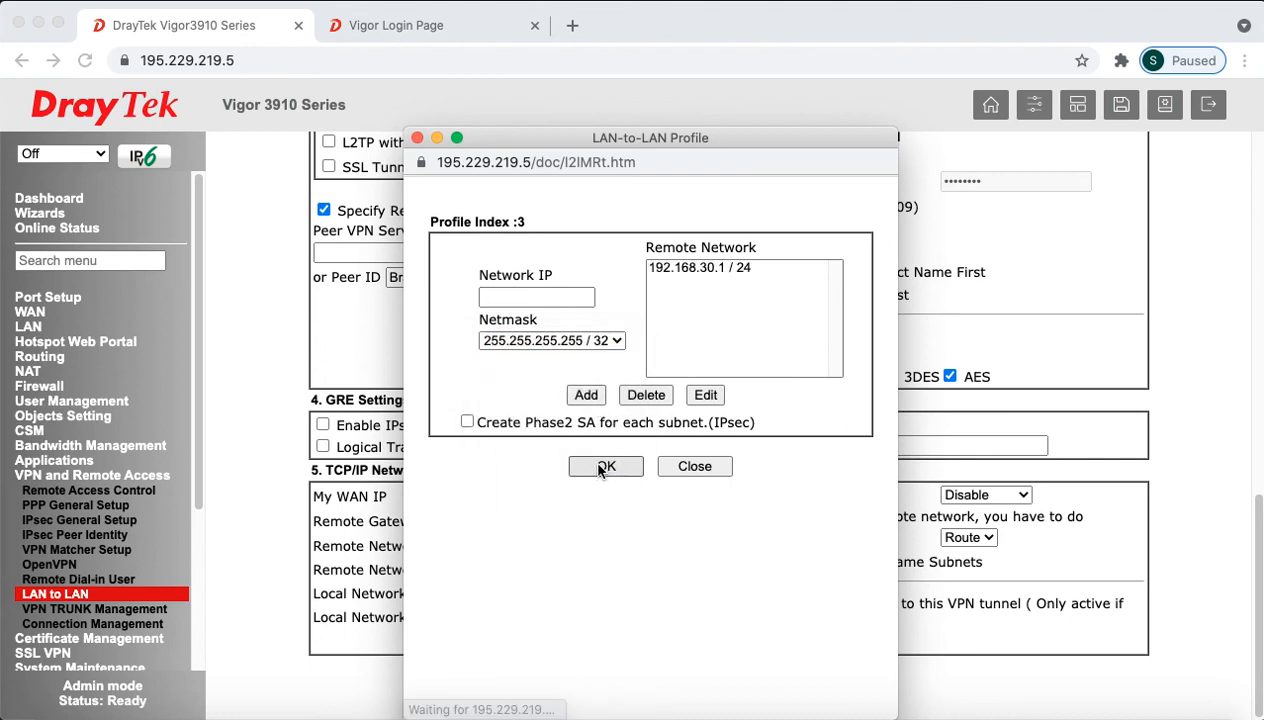
pyautogui.click(697, 467)
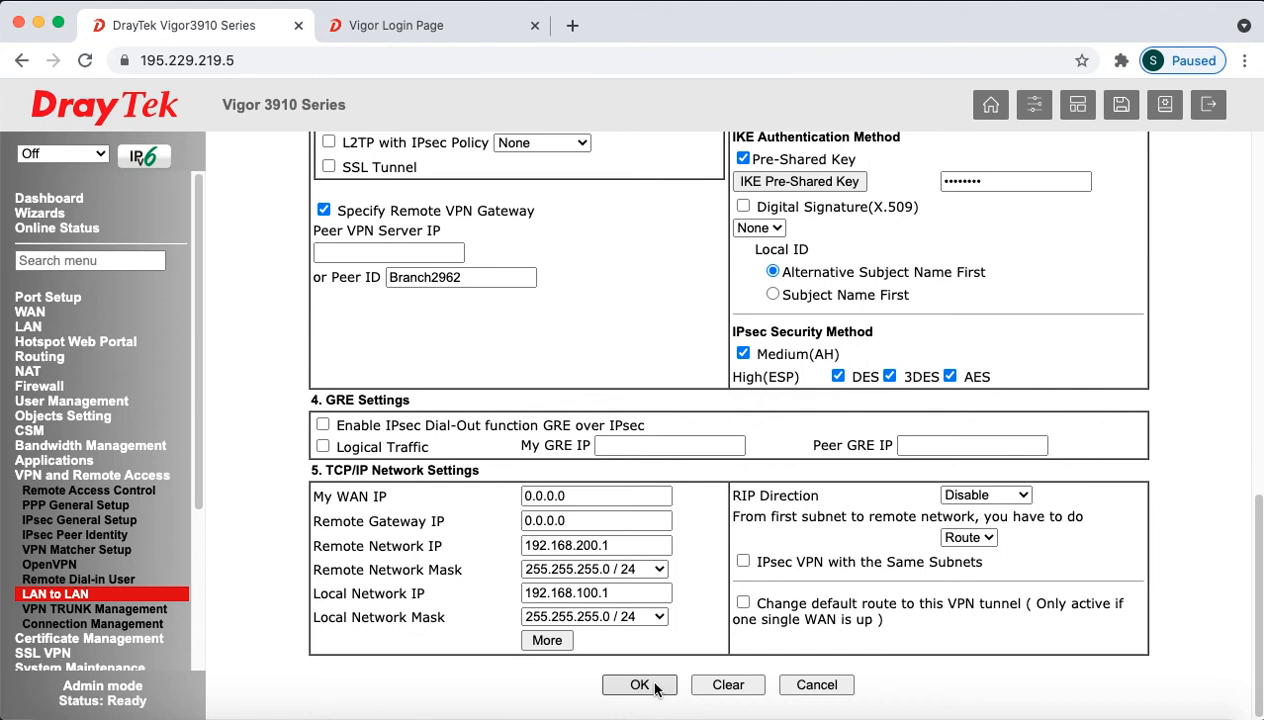
pyautogui.click(640, 685)
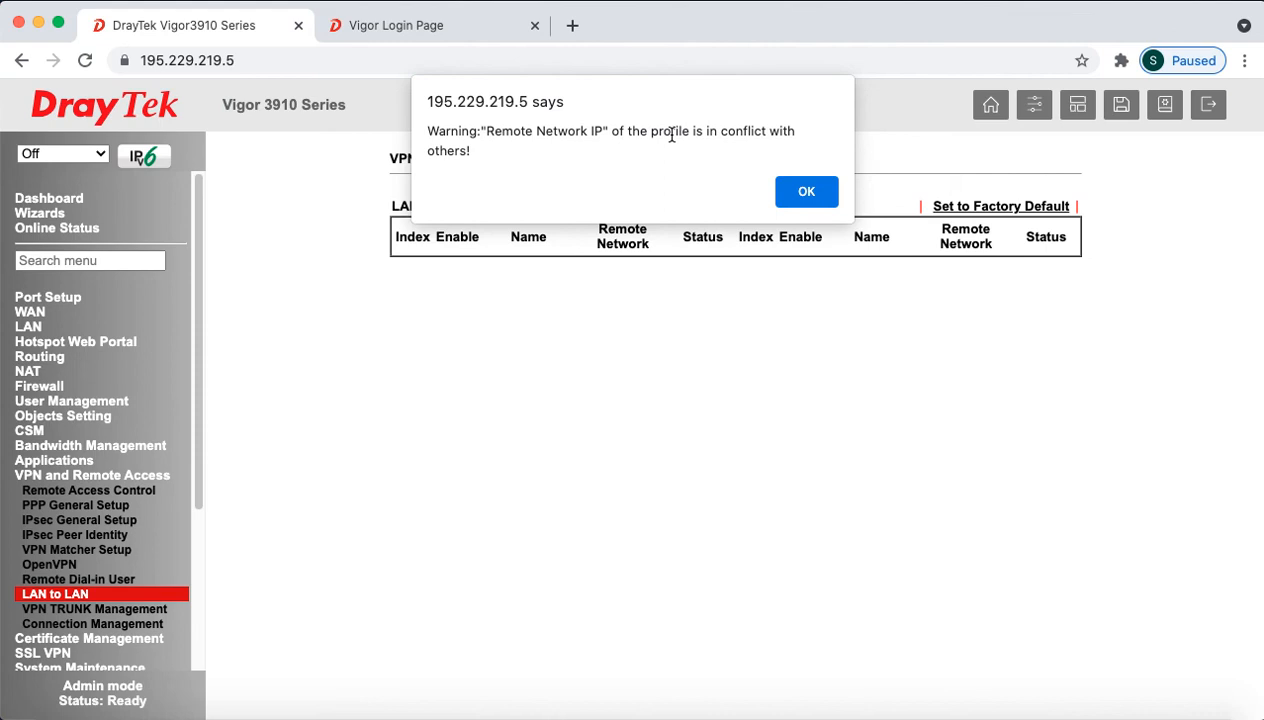
# Step: Dismiss the conflict alert, disable TO_2962V2, save the list, and go to the Vigor2962 login page
pyautogui.click(806, 193)
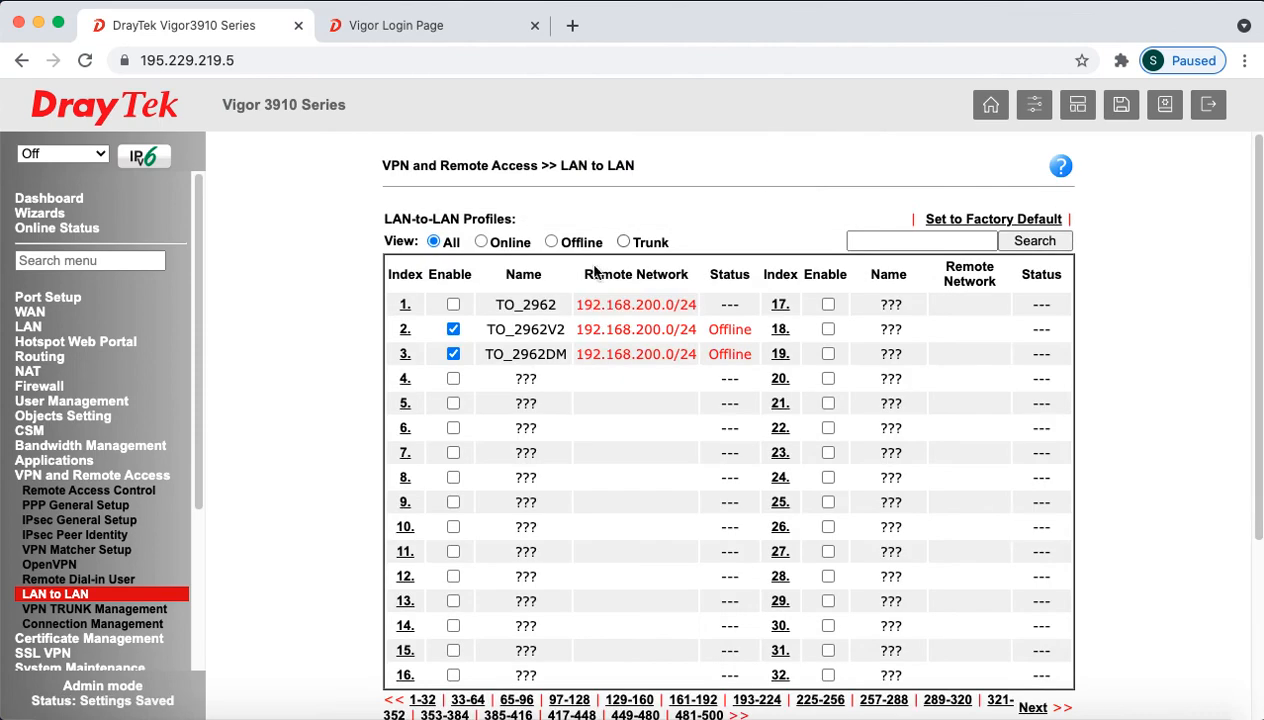
pyautogui.click(453, 329)
pyautogui.scroll(-2, 600, 500)
pyautogui.click(668, 624)
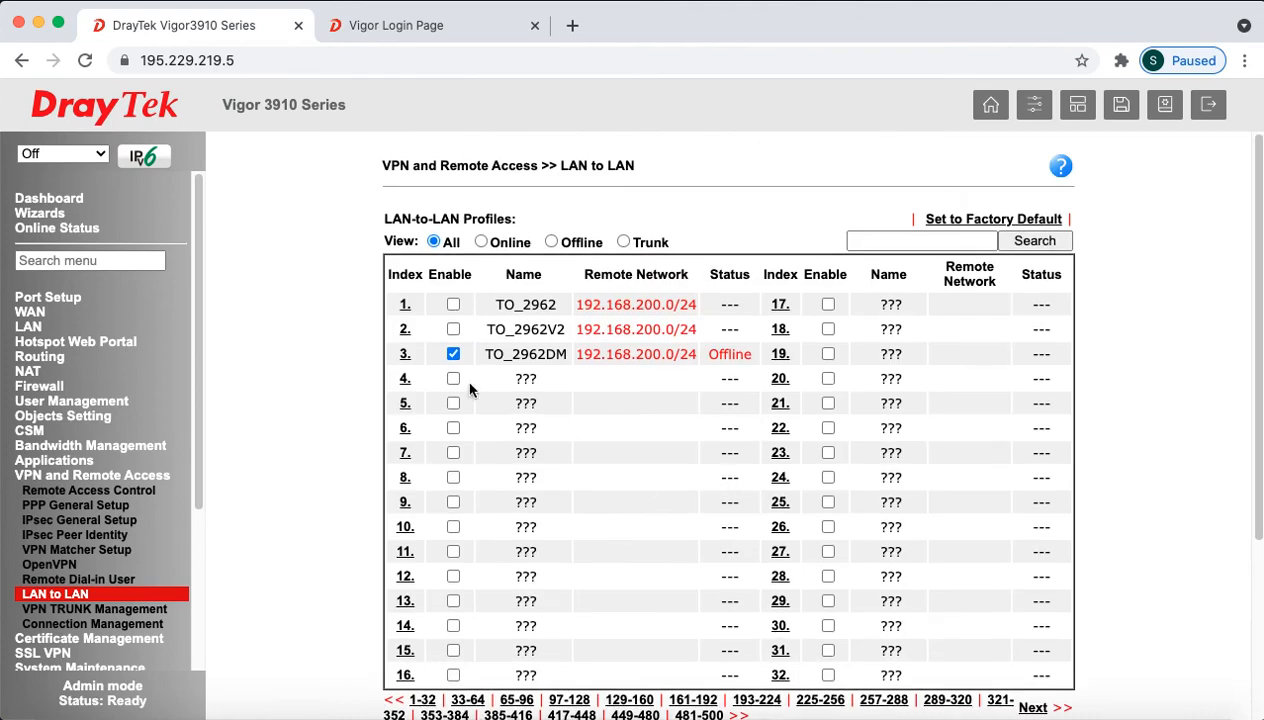
pyautogui.click(390, 27)
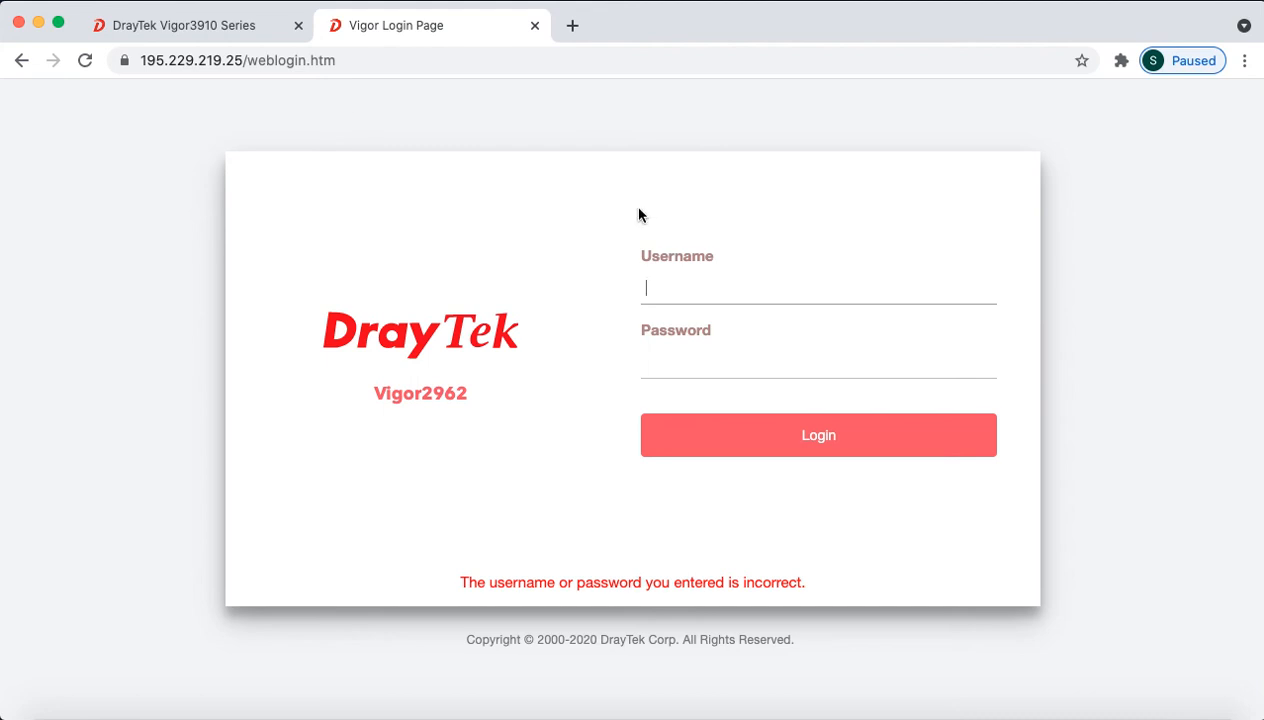
# Step: Log in to the Vigor2962 with the admin credentials and dismiss the default-password warning
pyautogui.click(697, 285)
pyautogui.write('admin')
pyautogui.press('Tab')
pyautogui.write('admin')
pyautogui.press('Return')
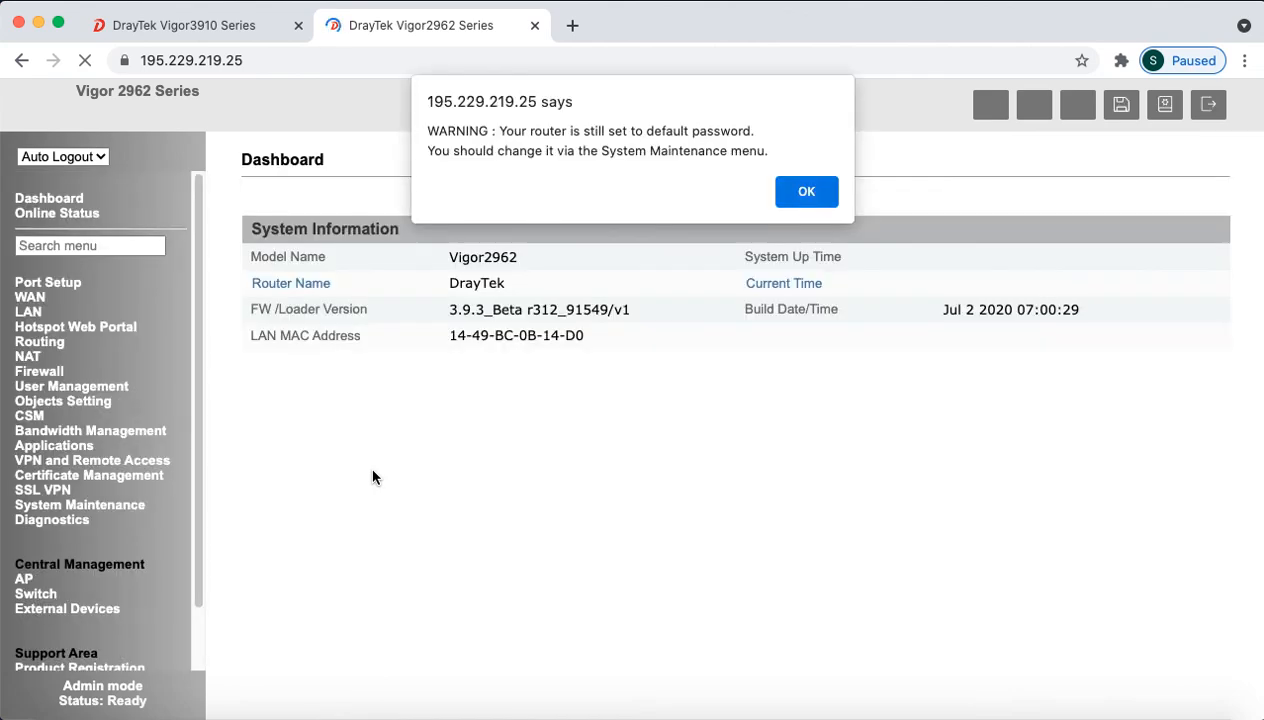
pyautogui.click(806, 191)
# Step: Set Auto Logout to Off and go to VPN and Remote Access > LAN to LAN
pyautogui.click(73, 155)
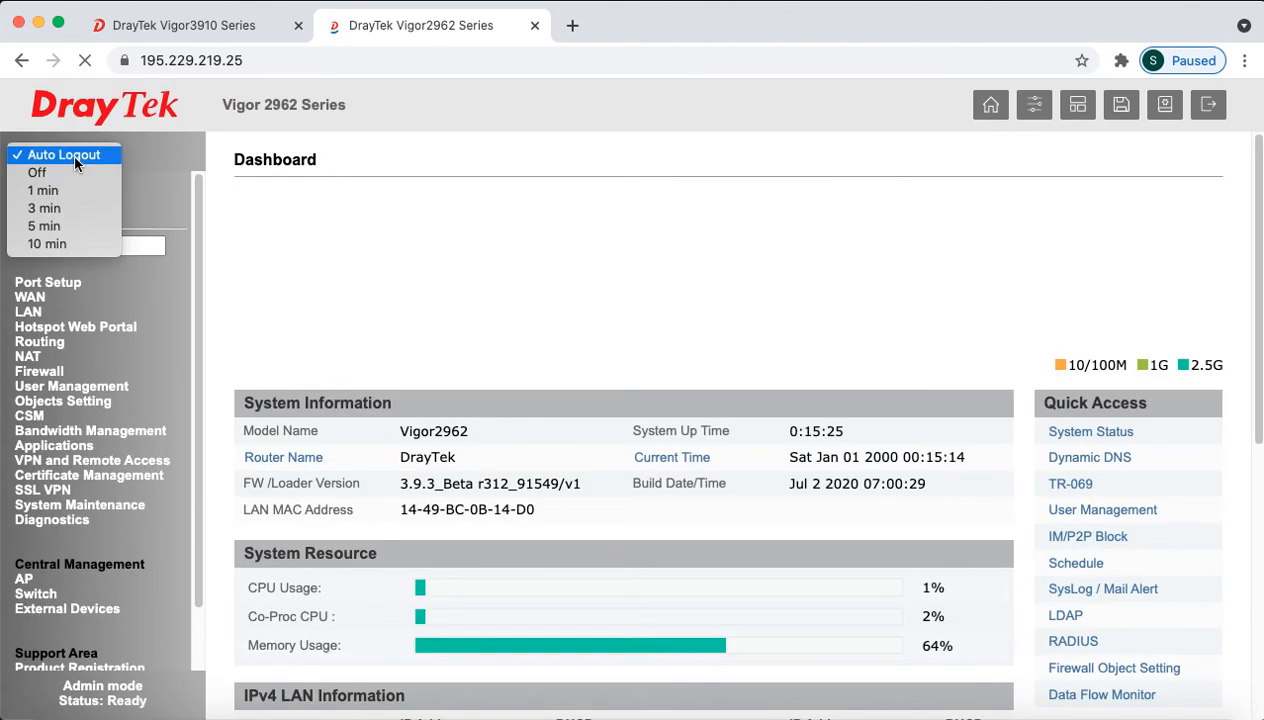
pyautogui.click(70, 175)
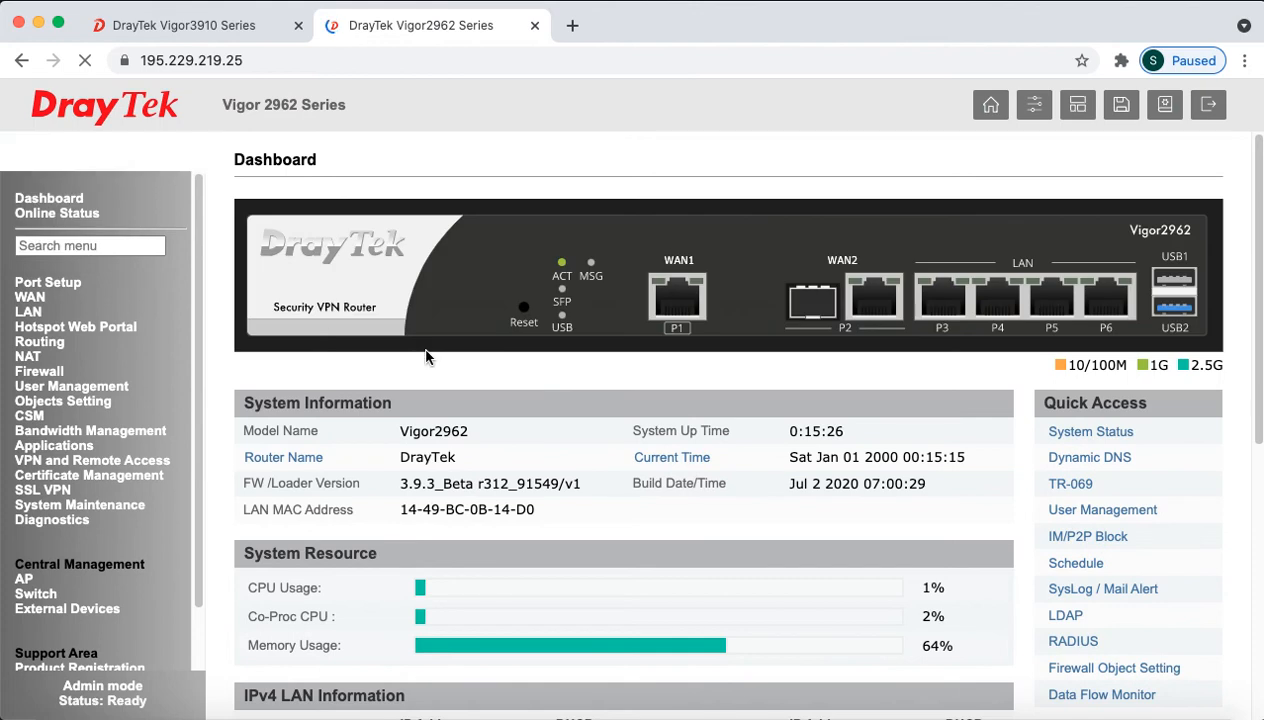
pyautogui.click(100, 461)
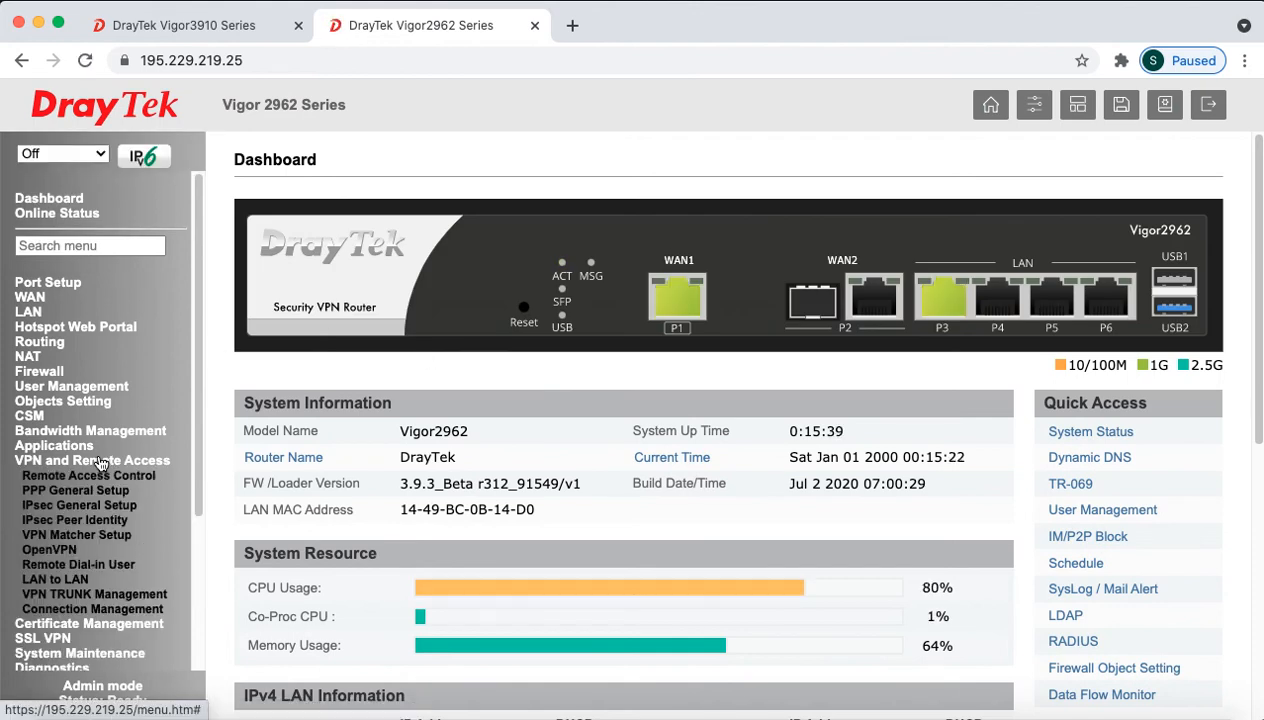
pyautogui.click(76, 580)
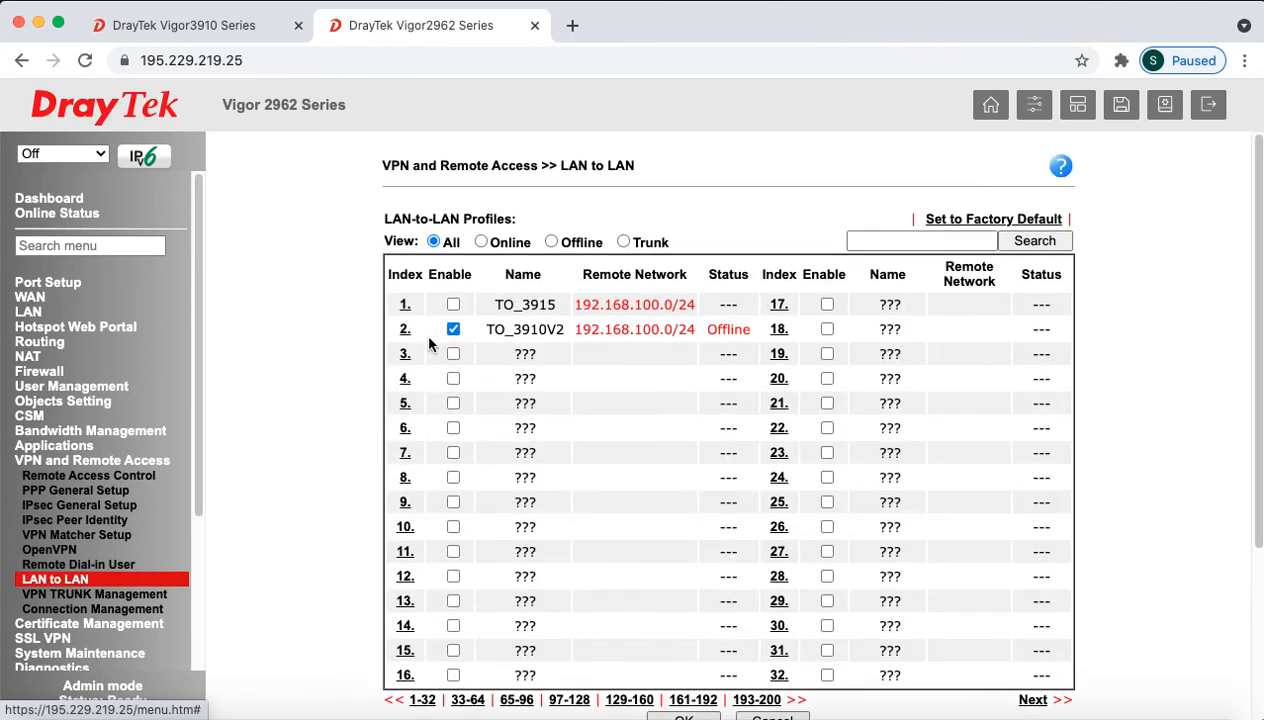
# Step: Disable the TO_3910V2 profile and save the LAN-to-LAN list
pyautogui.click(453, 329)
pyautogui.scroll(-3, 591, 426)
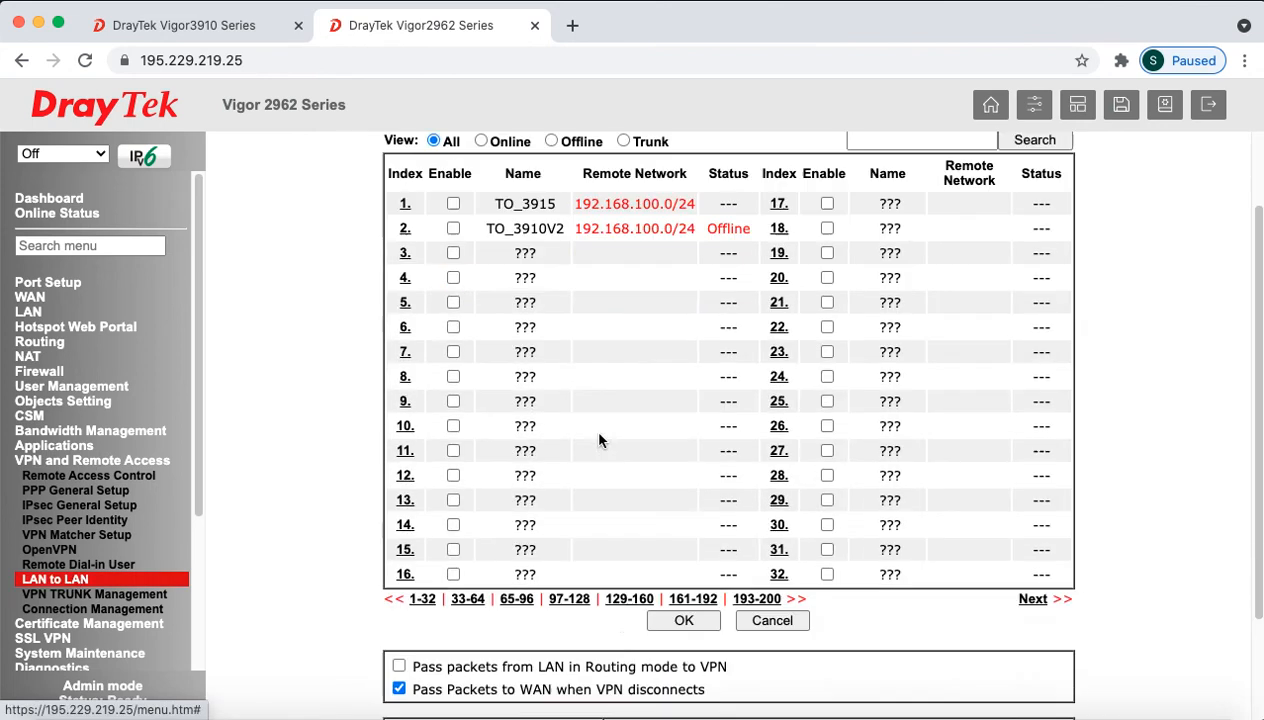
pyautogui.click(670, 595)
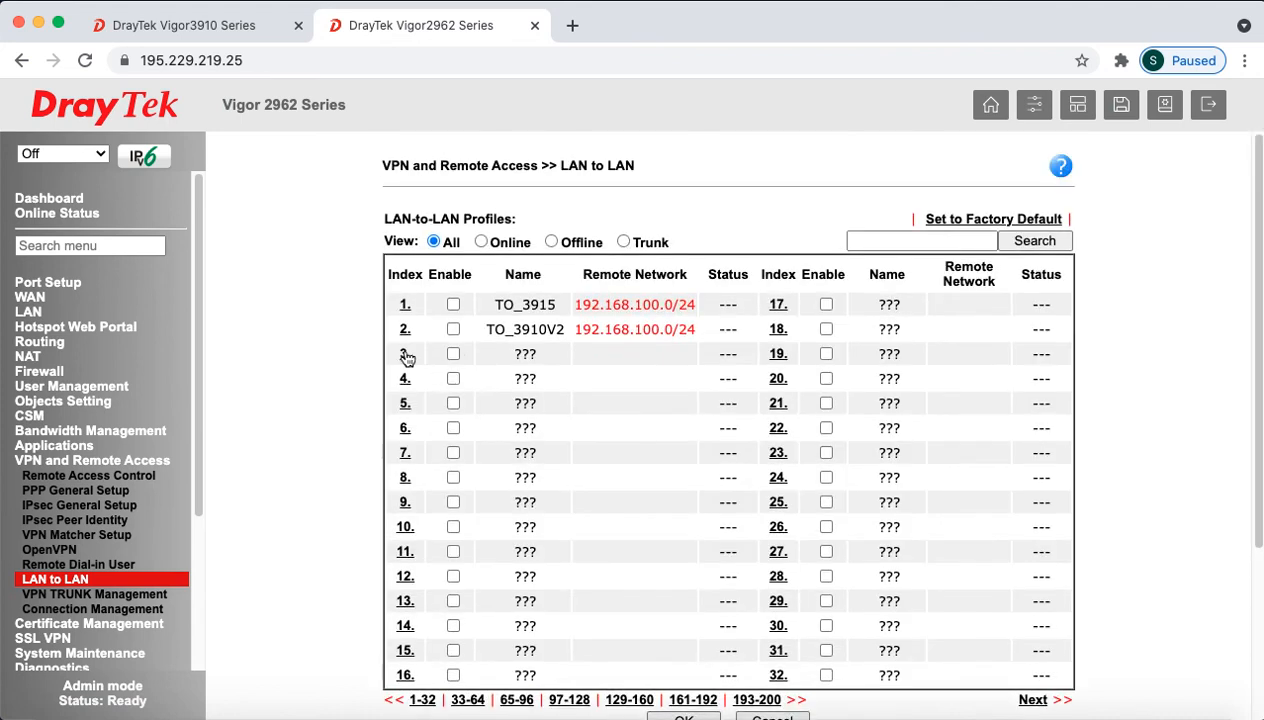
# Step: Enable profile 3 as TO_3915DM with Dial-Out direction and Always on
pyautogui.click(404, 356)
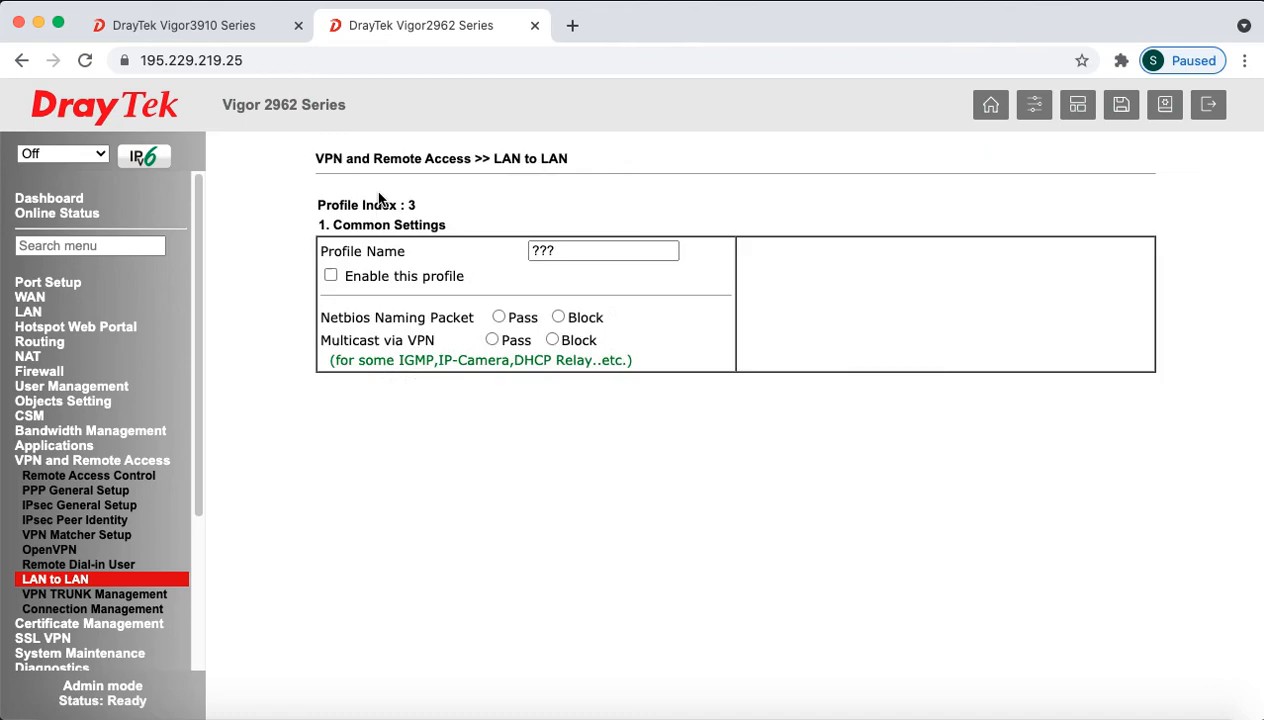
pyautogui.click(324, 277)
pyautogui.doubleClick(545, 251)
pyautogui.write('TO_')
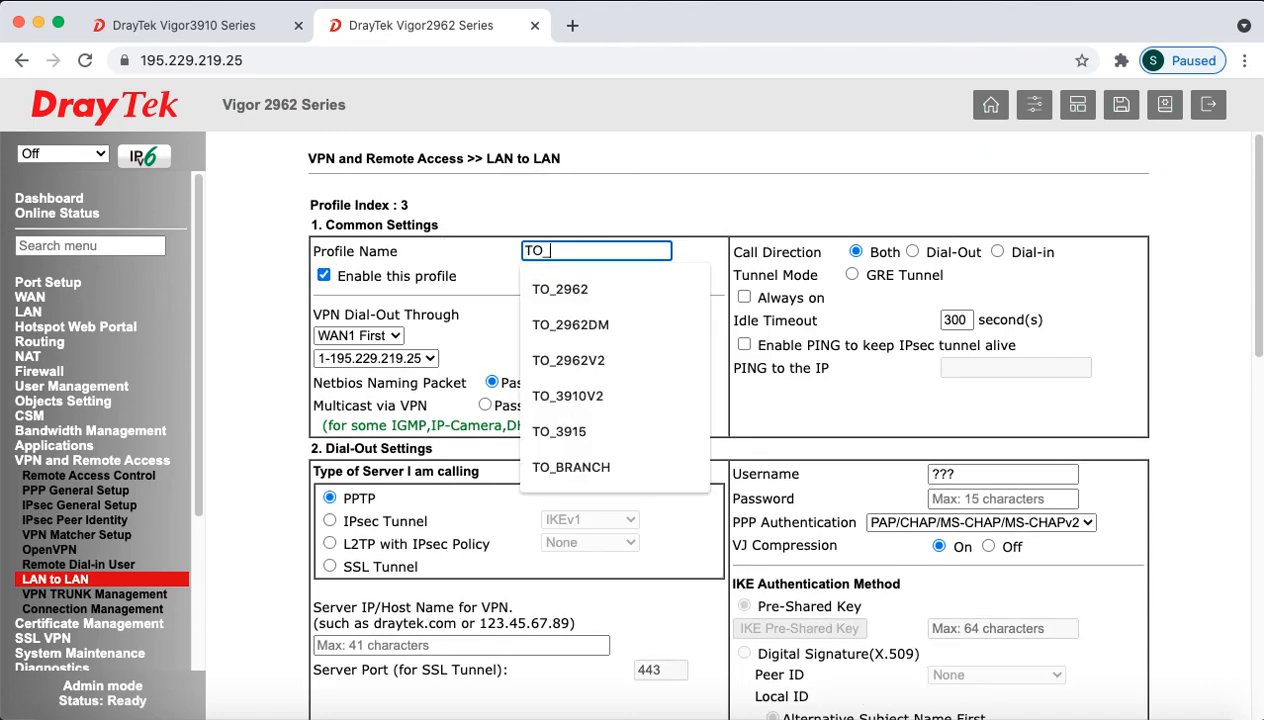
pyautogui.write('3915DM')
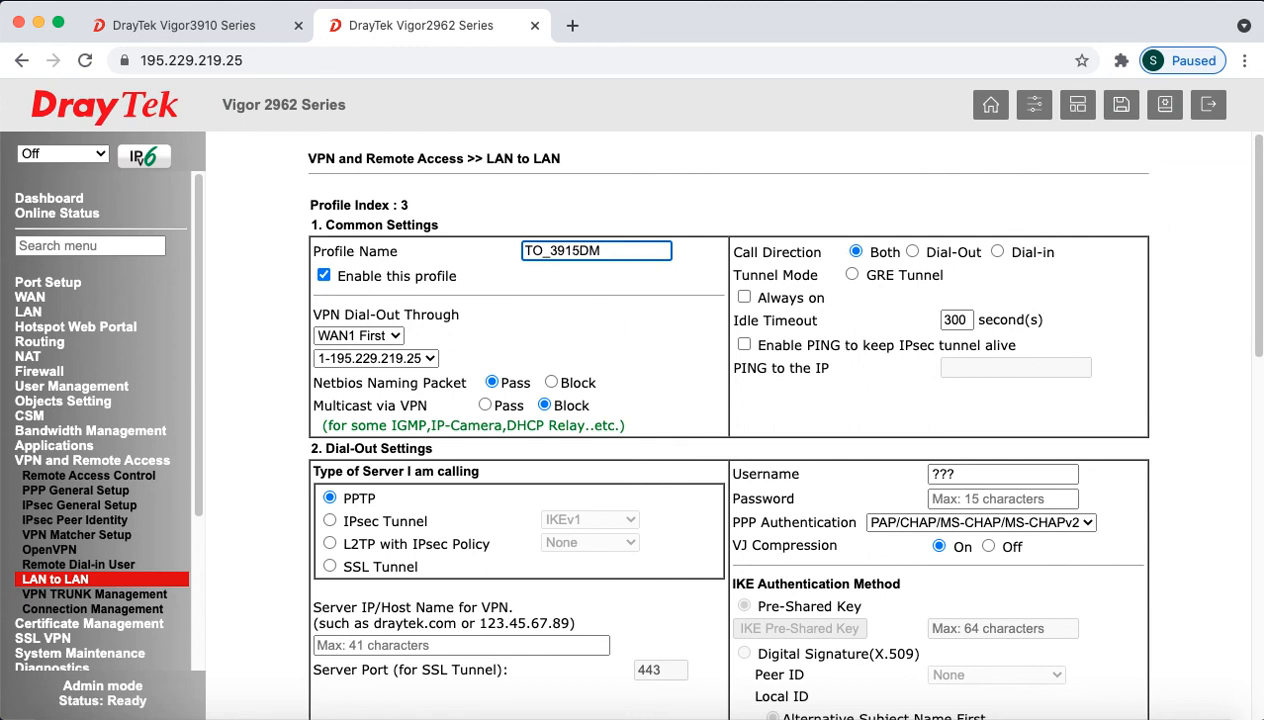
pyautogui.click(913, 252)
pyautogui.click(744, 297)
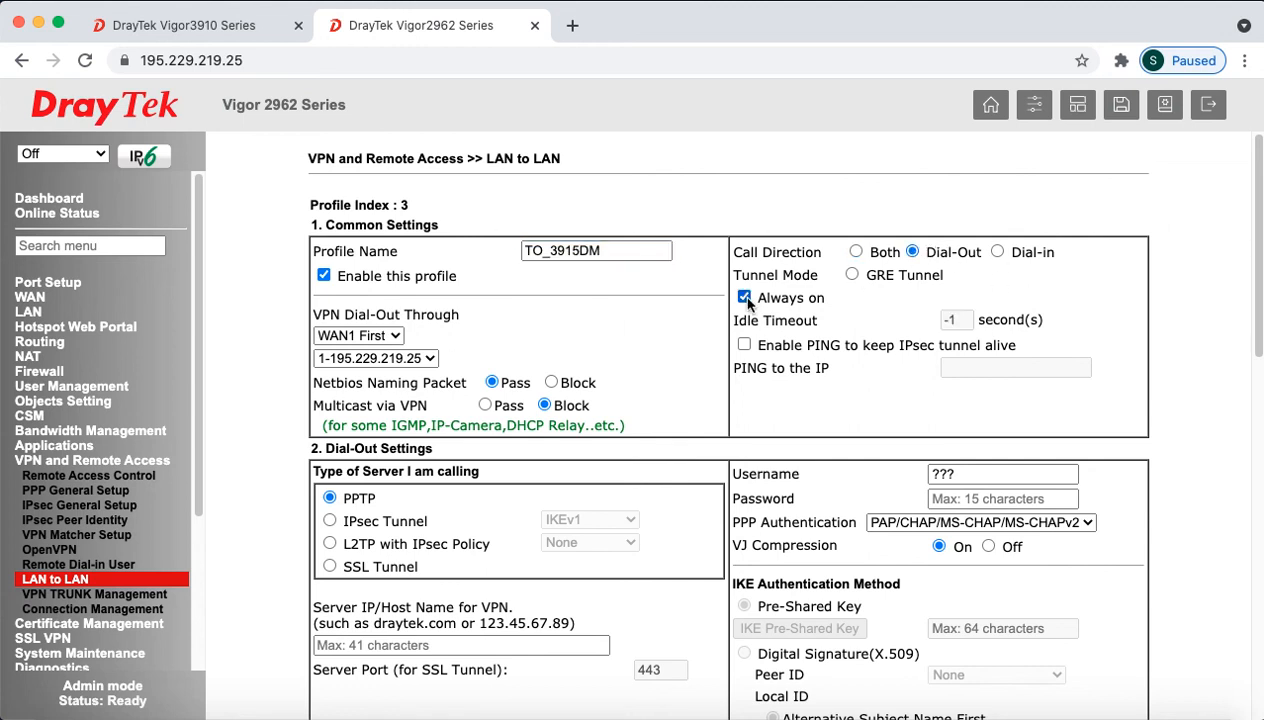
# Step: Make it an IPsec Tunnel dial-out to VPN server 195.229.219.5
pyautogui.scroll(-5, 603, 438)
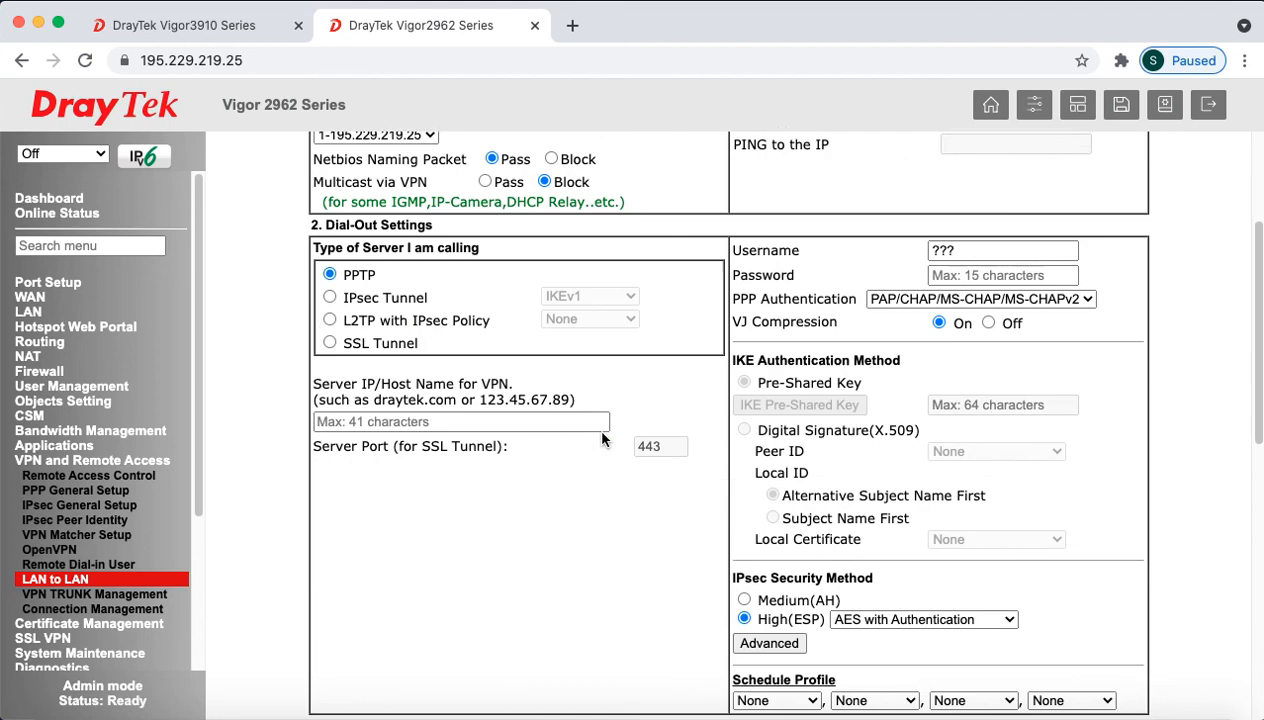
pyautogui.click(329, 289)
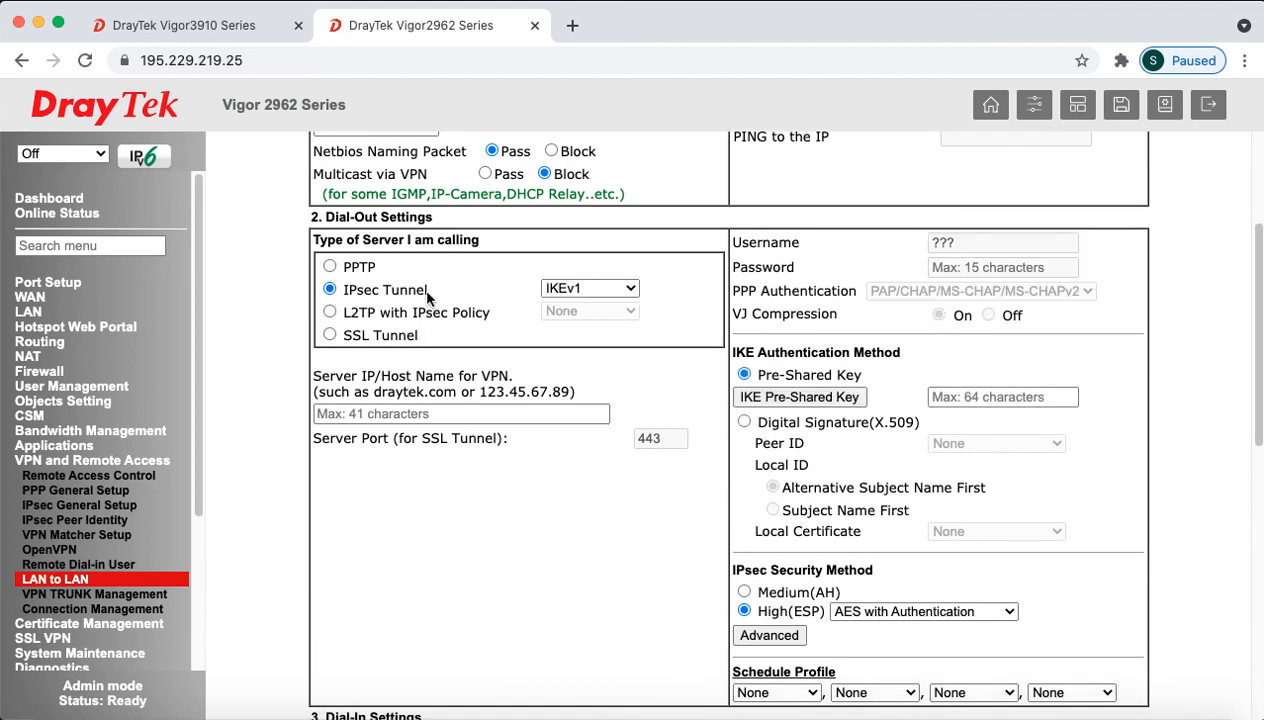
pyautogui.click(434, 413)
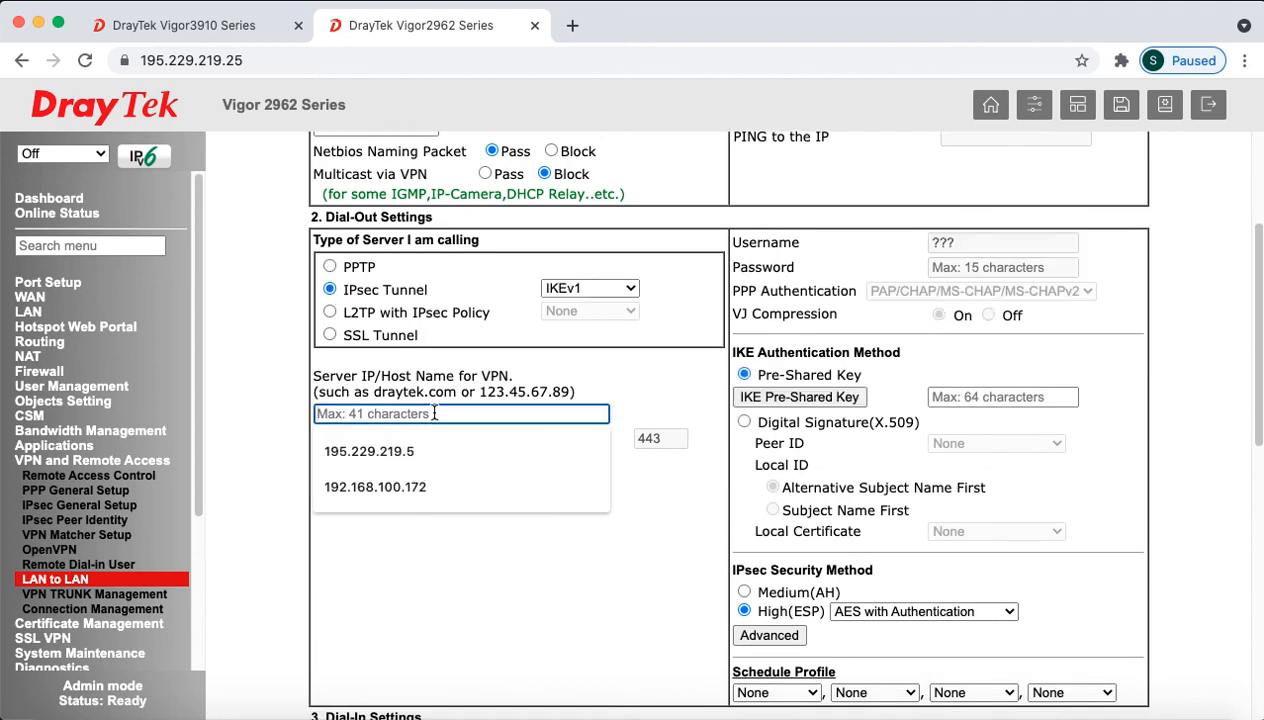
pyautogui.click(420, 446)
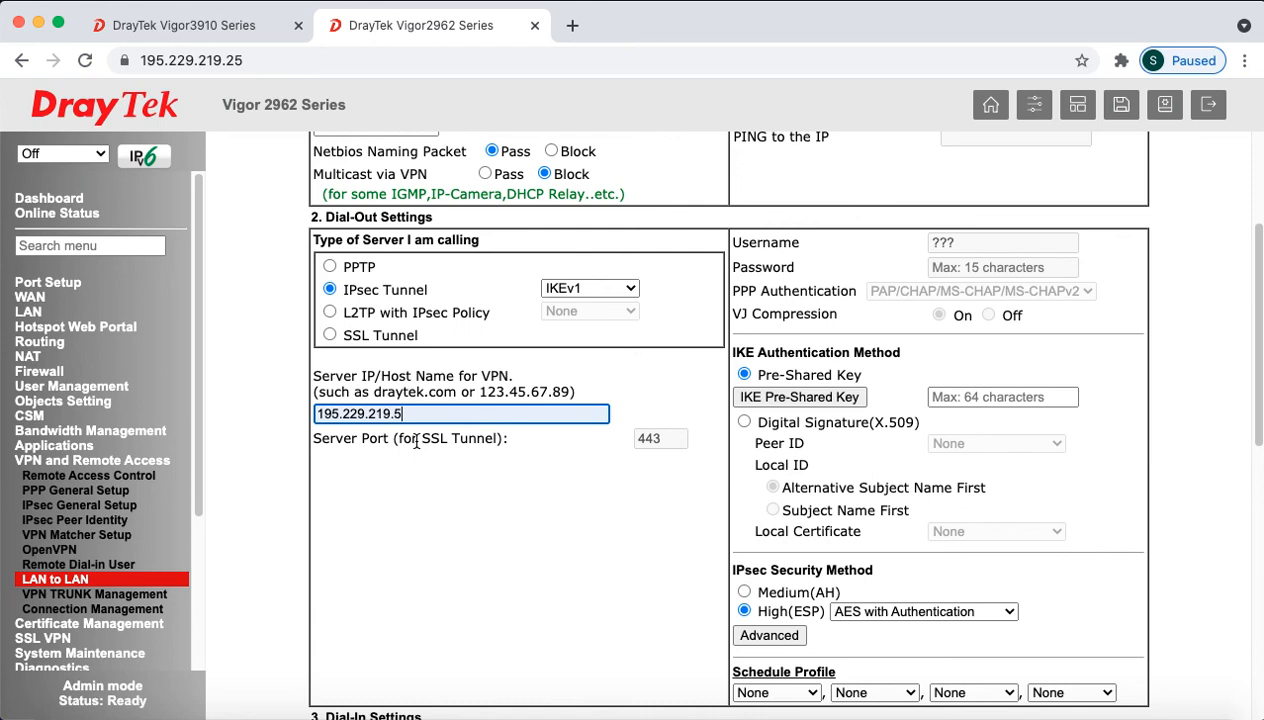
pyautogui.moveTo(420, 413); pyautogui.dragTo(296, 417)
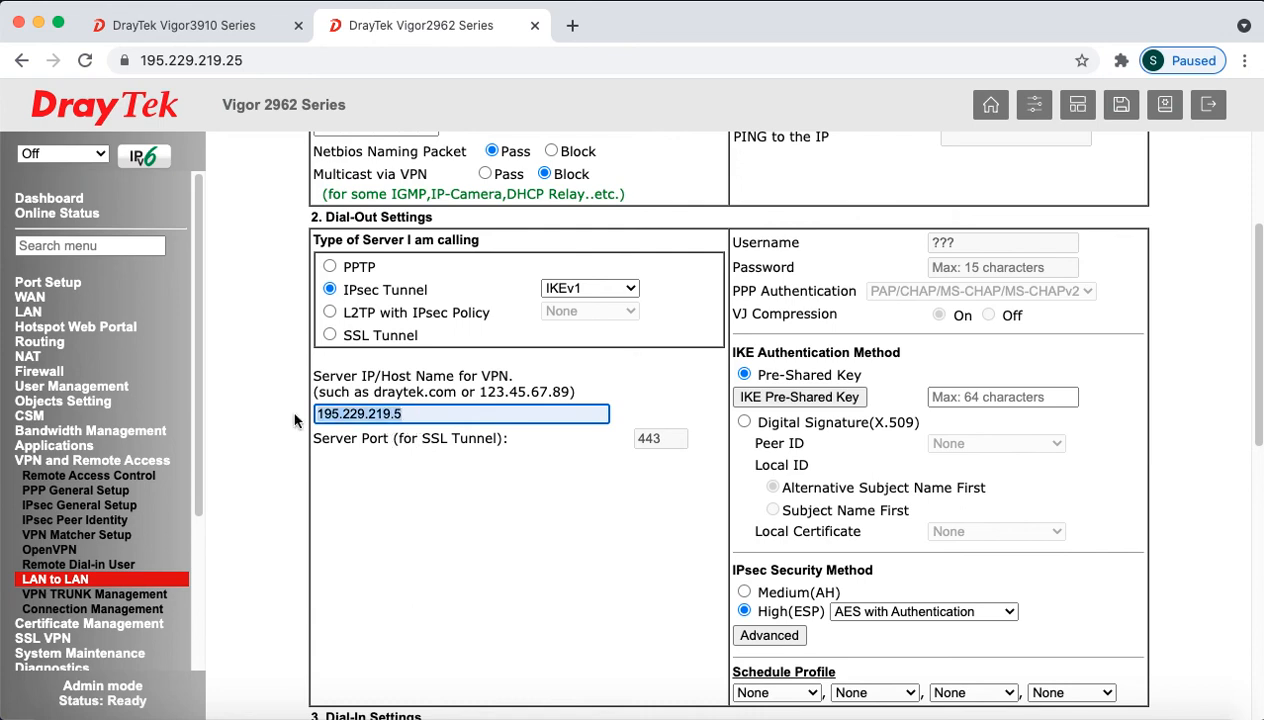
# Step: Enter and confirm the IKE pre-shared key for the TO_3915DM profile
pyautogui.click(780, 397)
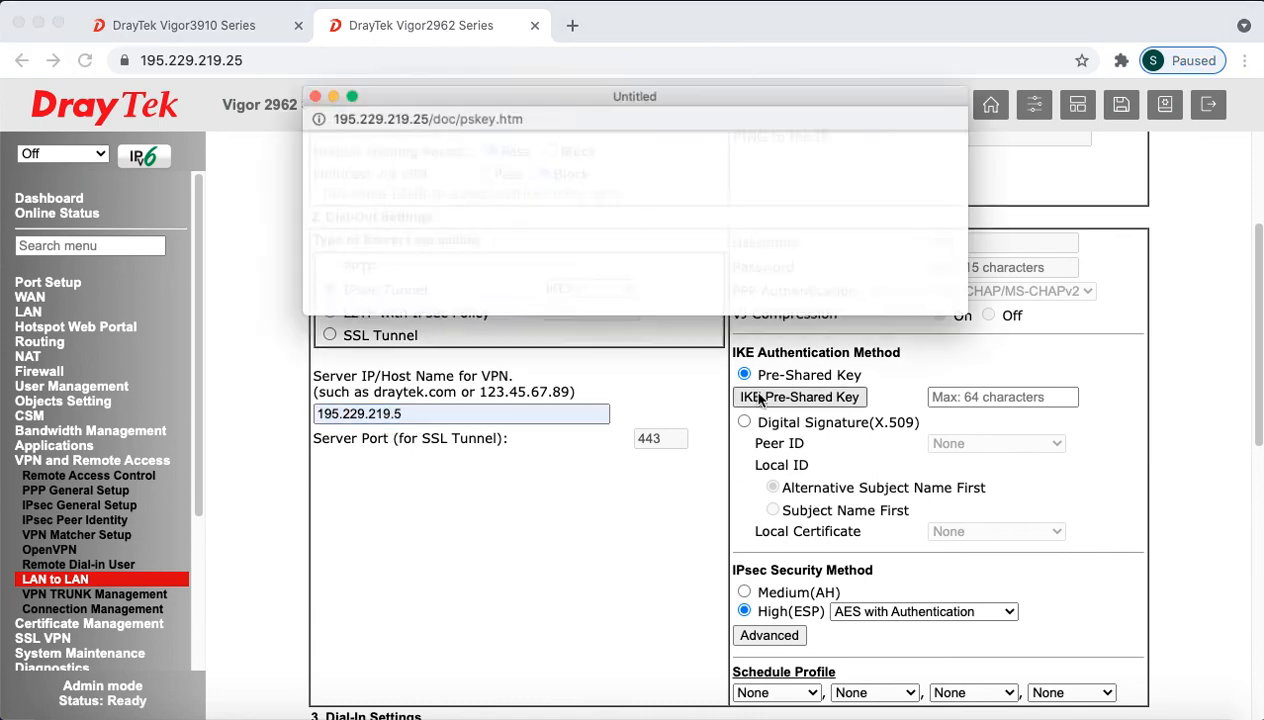
pyautogui.moveTo(600, 326); pyautogui.dragTo(600, 482)
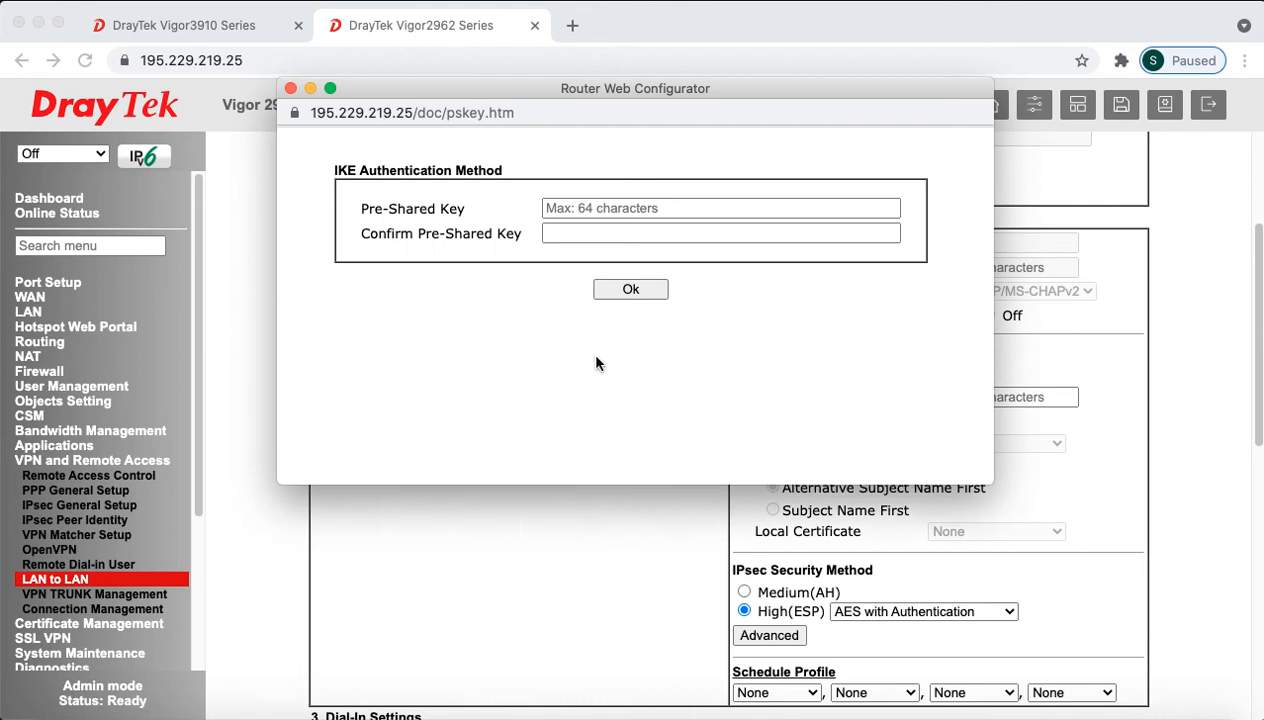
pyautogui.click(612, 209)
pyautogui.write('•')
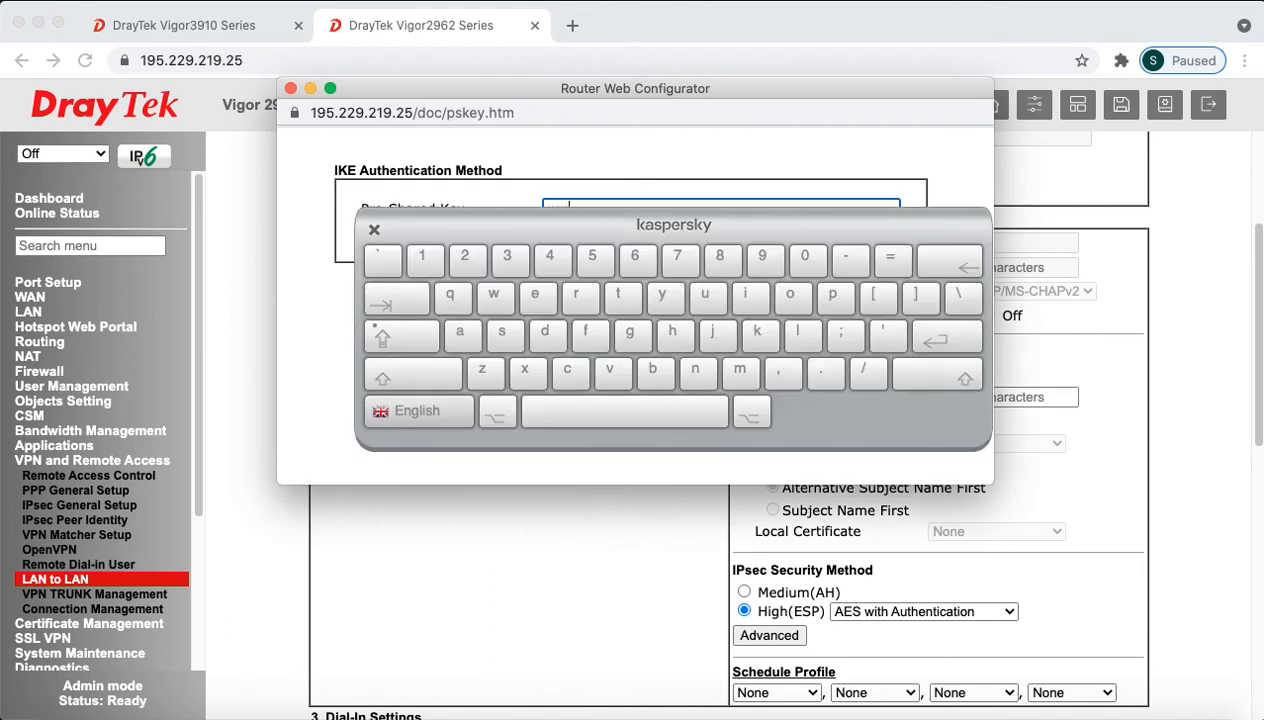
pyautogui.write('•')
pyautogui.press('Tab')
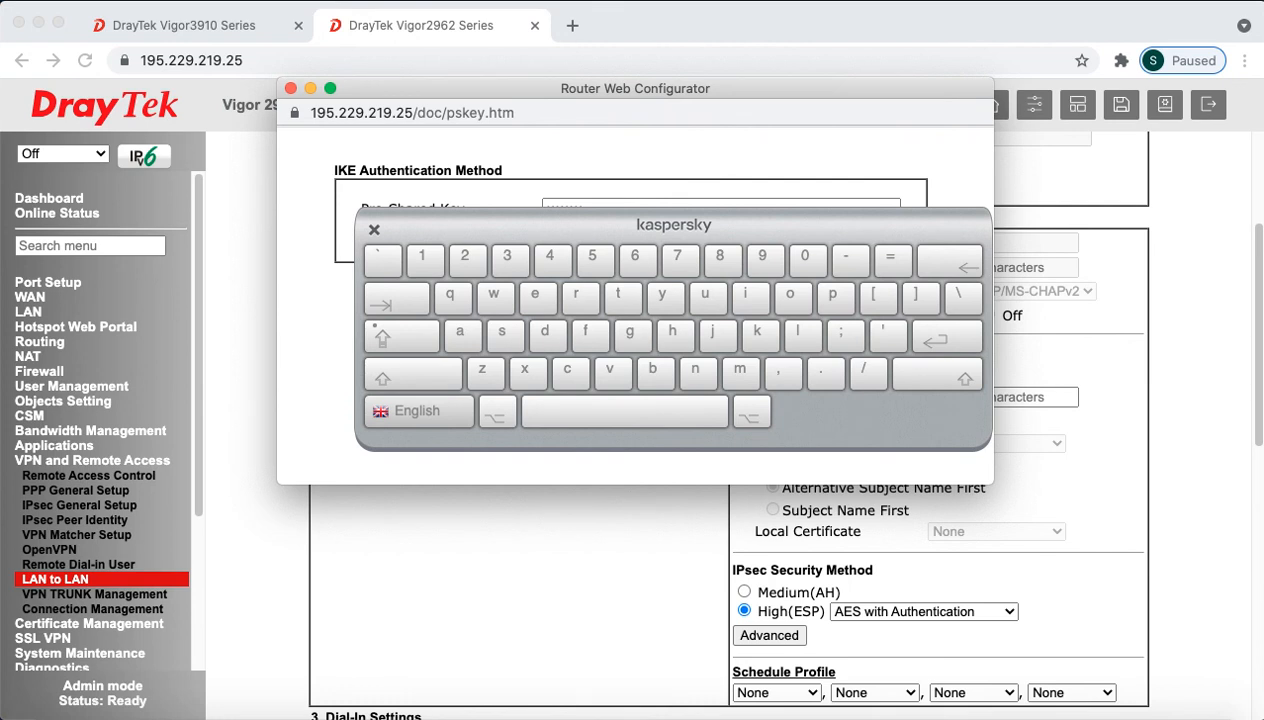
pyautogui.click(374, 229)
pyautogui.click(641, 291)
pyautogui.scroll(-2, 880, 470)
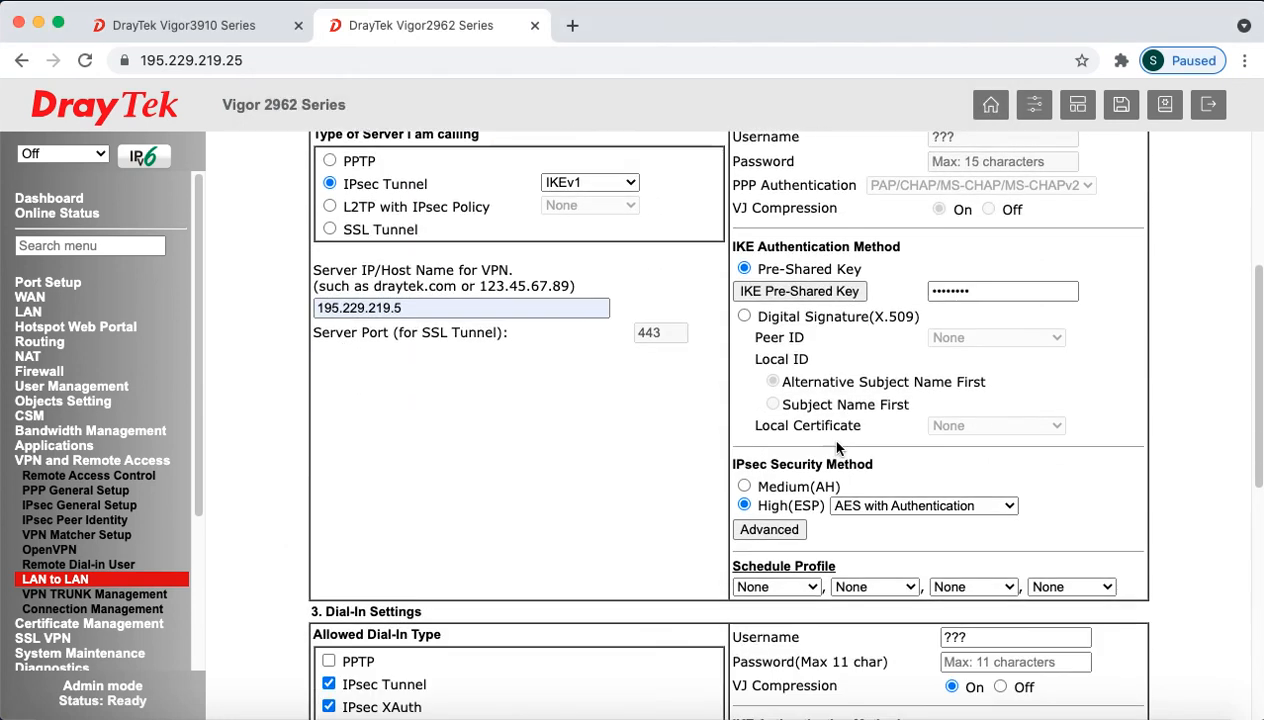
pyautogui.click(769, 529)
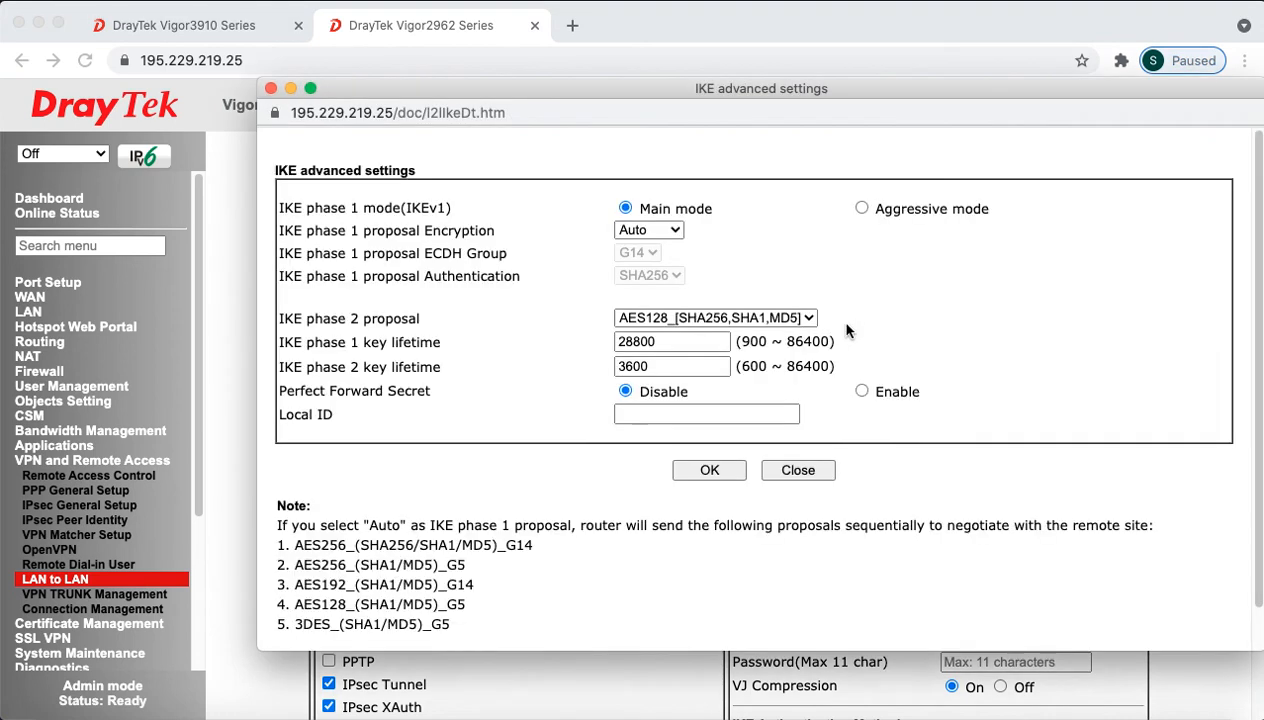
# Step: Switch the new profile's IKE phase 1 to Aggressive mode, then go back to the Vigor3910's LAN-to-LAN list
pyautogui.click(863, 209)
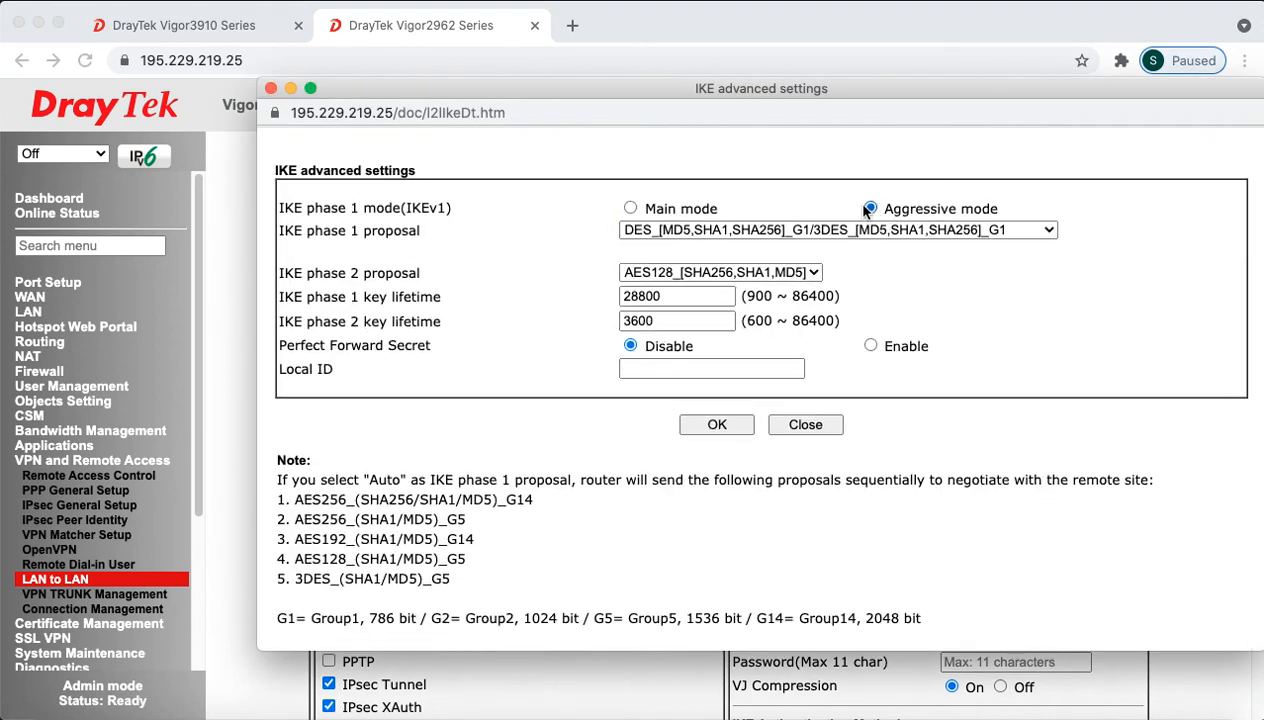
pyautogui.click(749, 368)
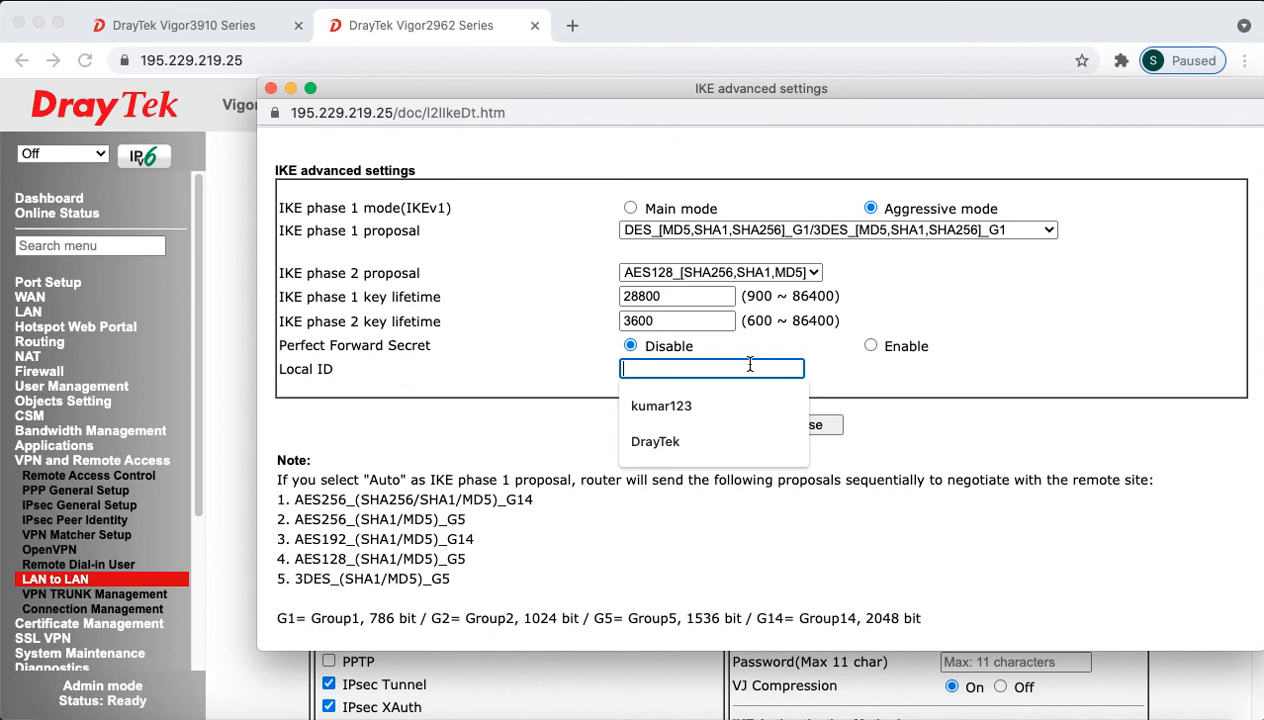
pyautogui.click(205, 25)
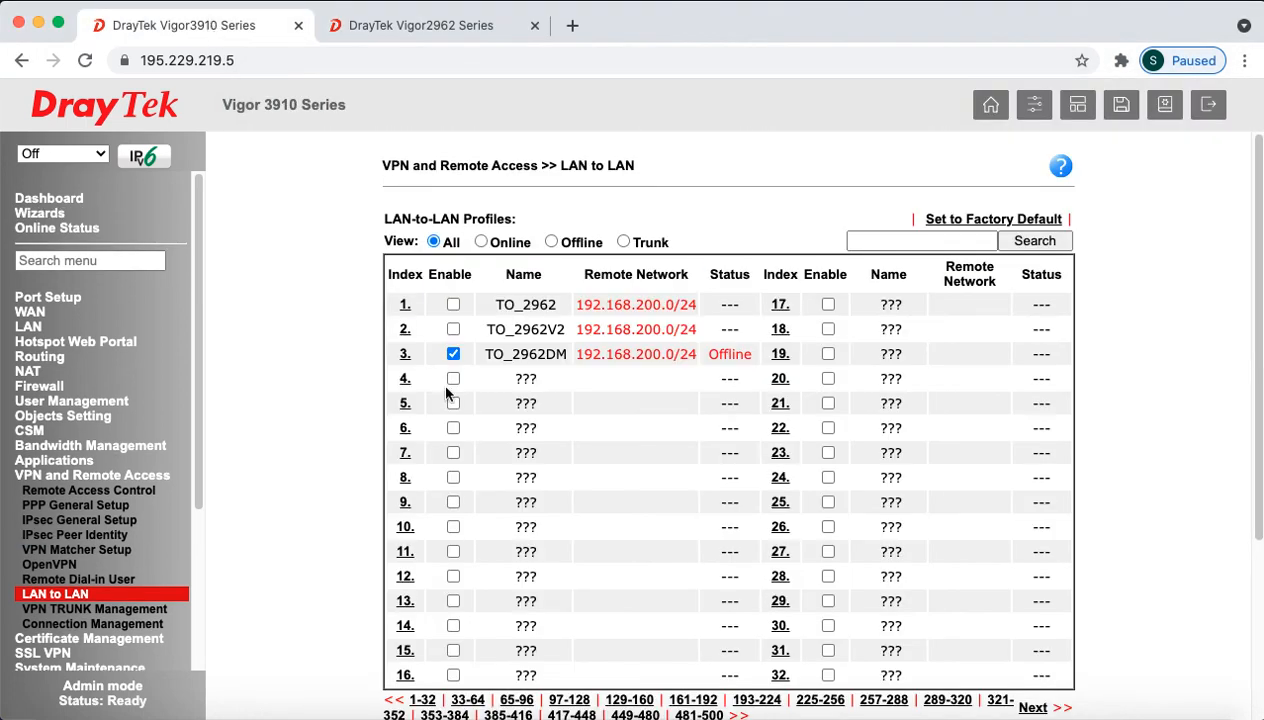
# Step: Look through the Vigor3910's profile 3, TO_2962DM, cancel without changes, and return to the Vigor2962
pyautogui.click(404, 356)
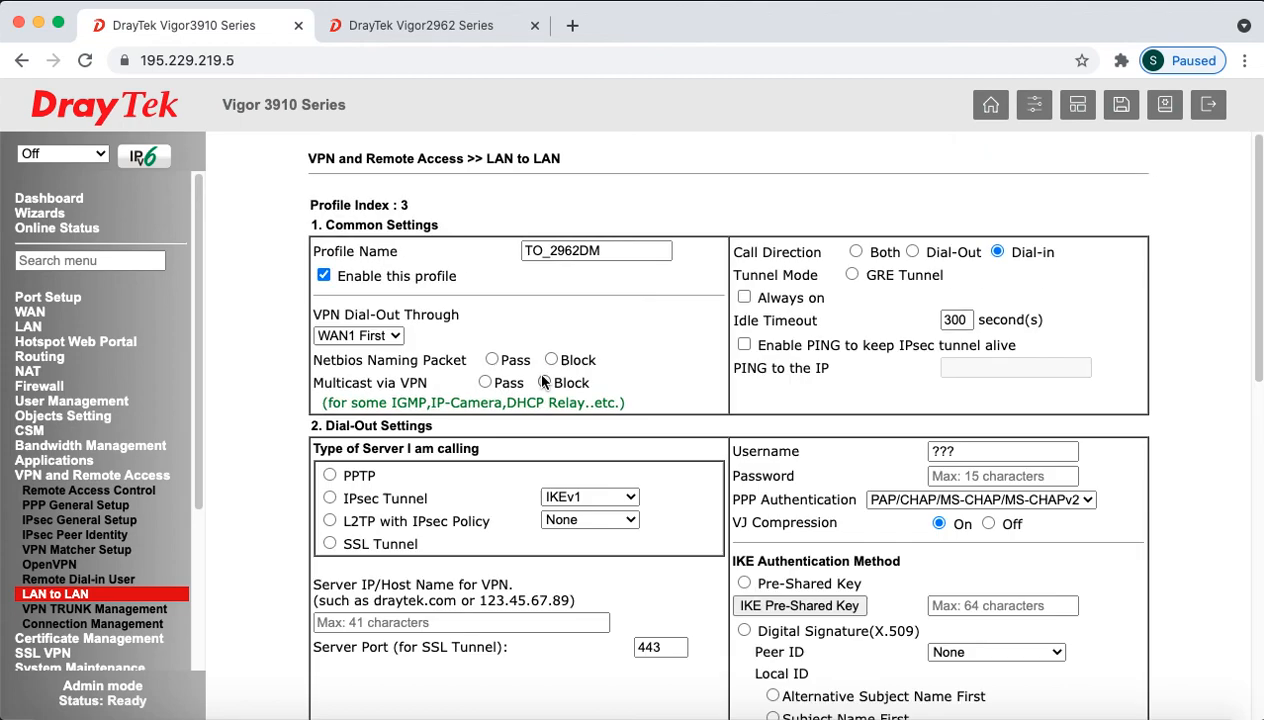
pyautogui.scroll(-5, 477, 453)
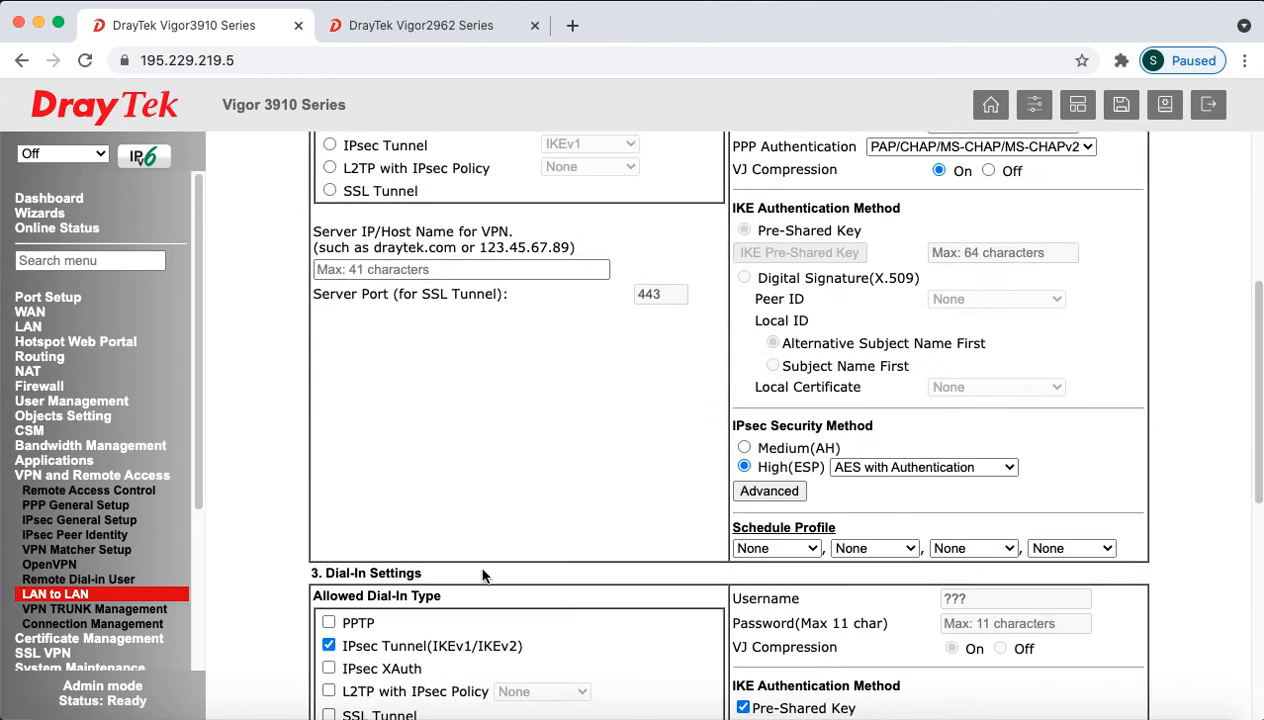
pyautogui.scroll(-4, 488, 573)
pyautogui.moveTo(493, 471); pyautogui.dragTo(326, 449)
pyautogui.press('super+c')
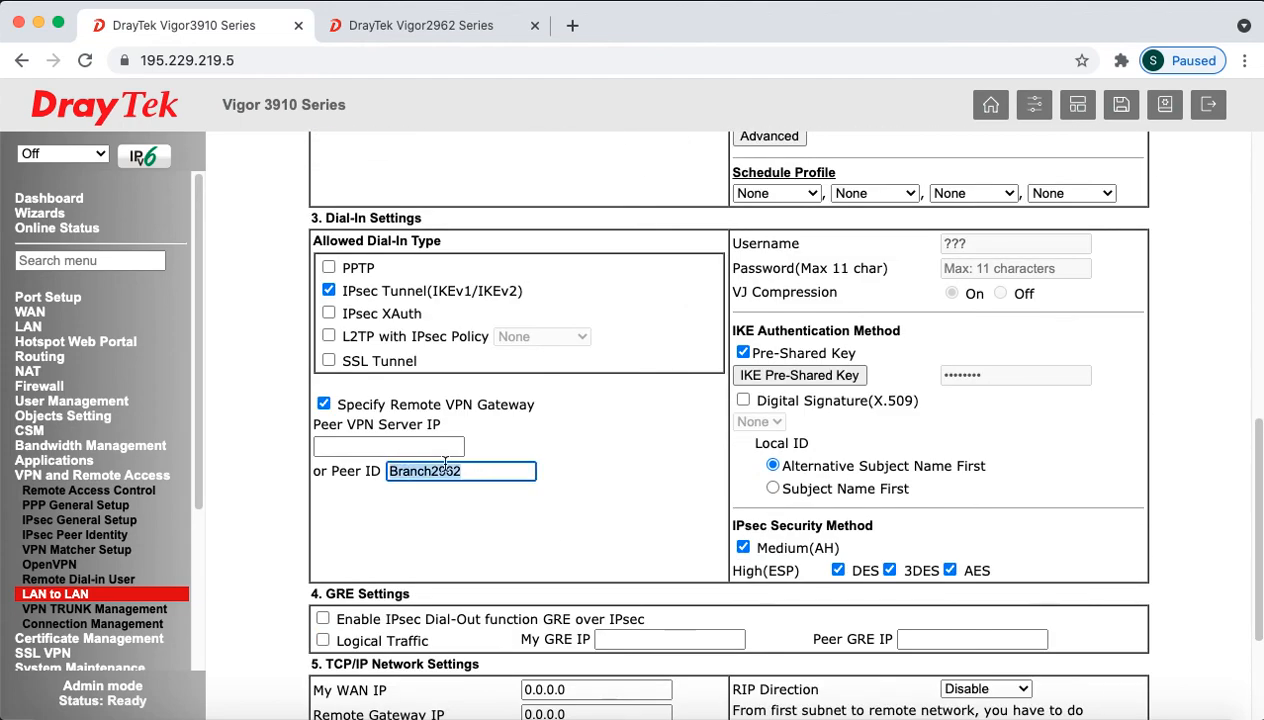
pyautogui.scroll(-3, 804, 440)
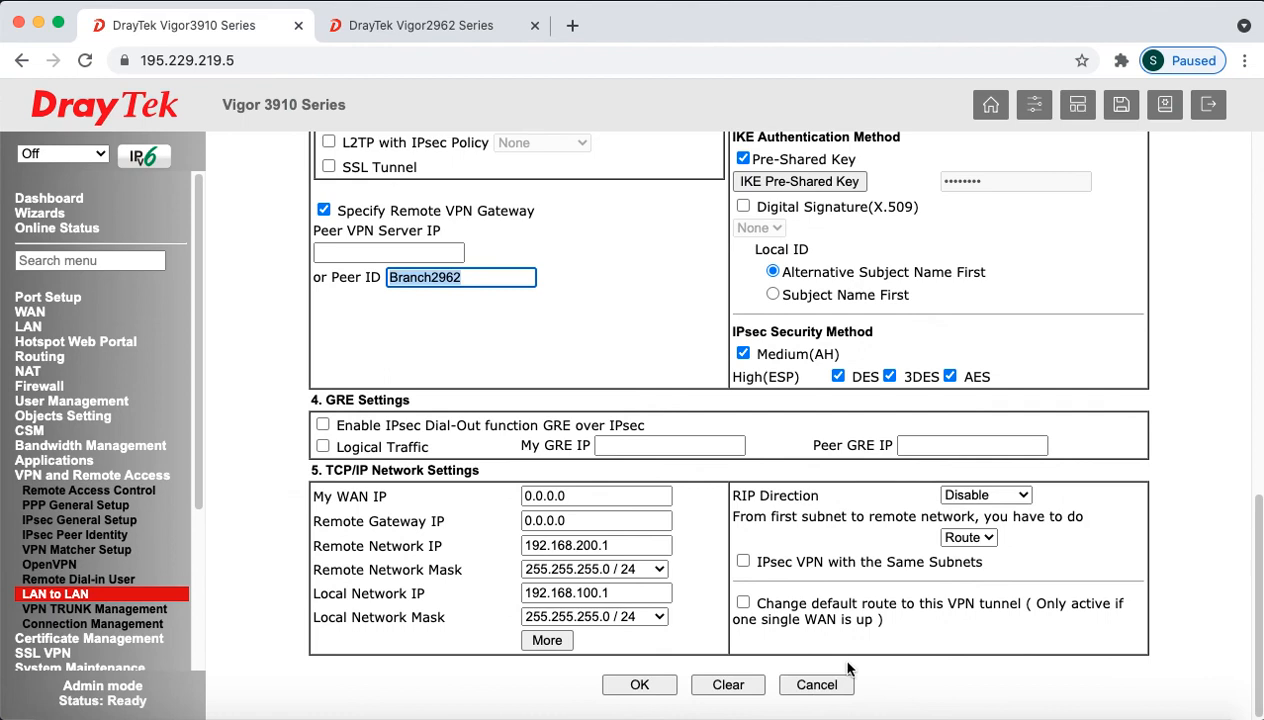
pyautogui.click(816, 685)
pyautogui.click(420, 25)
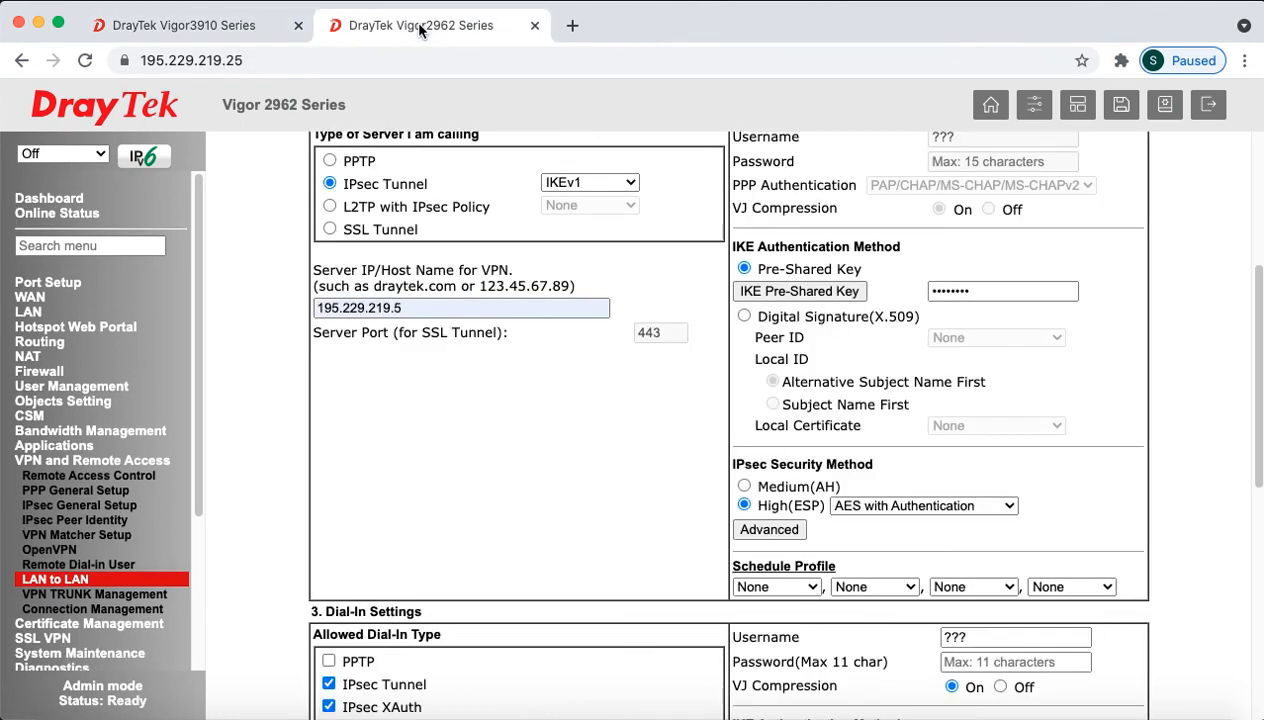
# Step: In the IKE advanced settings, choose Aggressive mode, paste Branch2962 as Local ID, and close the window
pyautogui.click(776, 528)
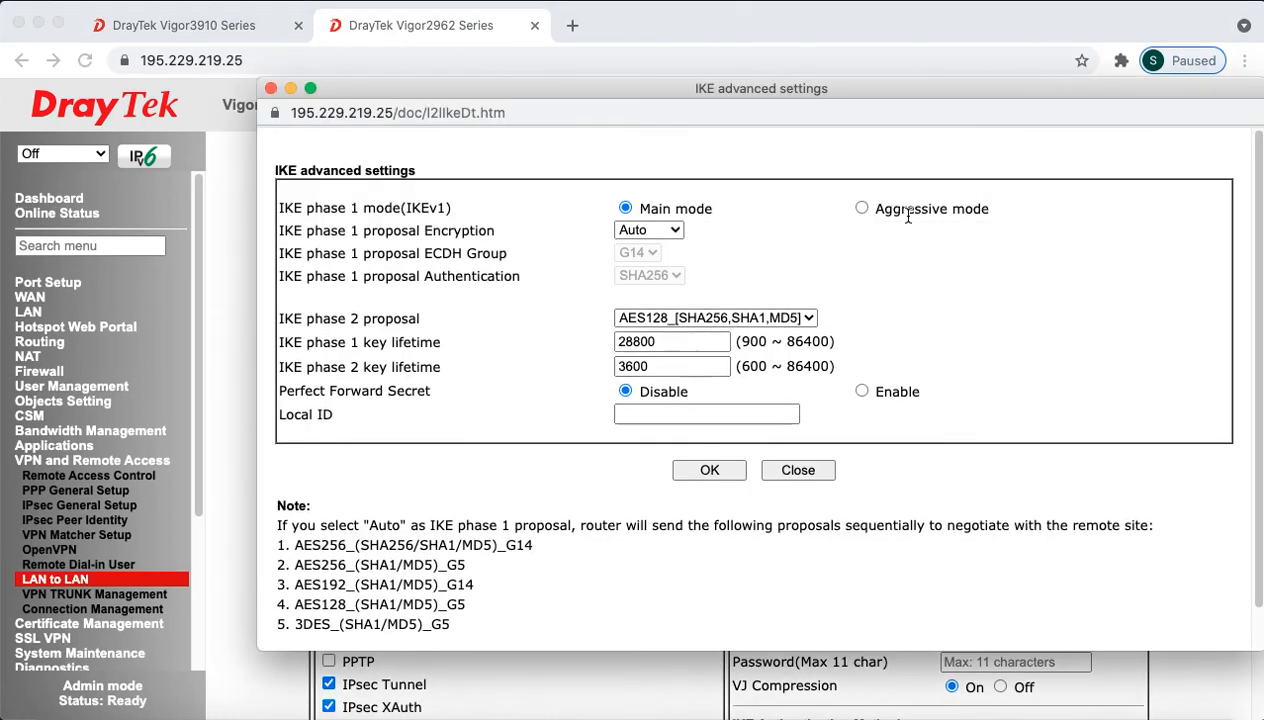
pyautogui.click(859, 208)
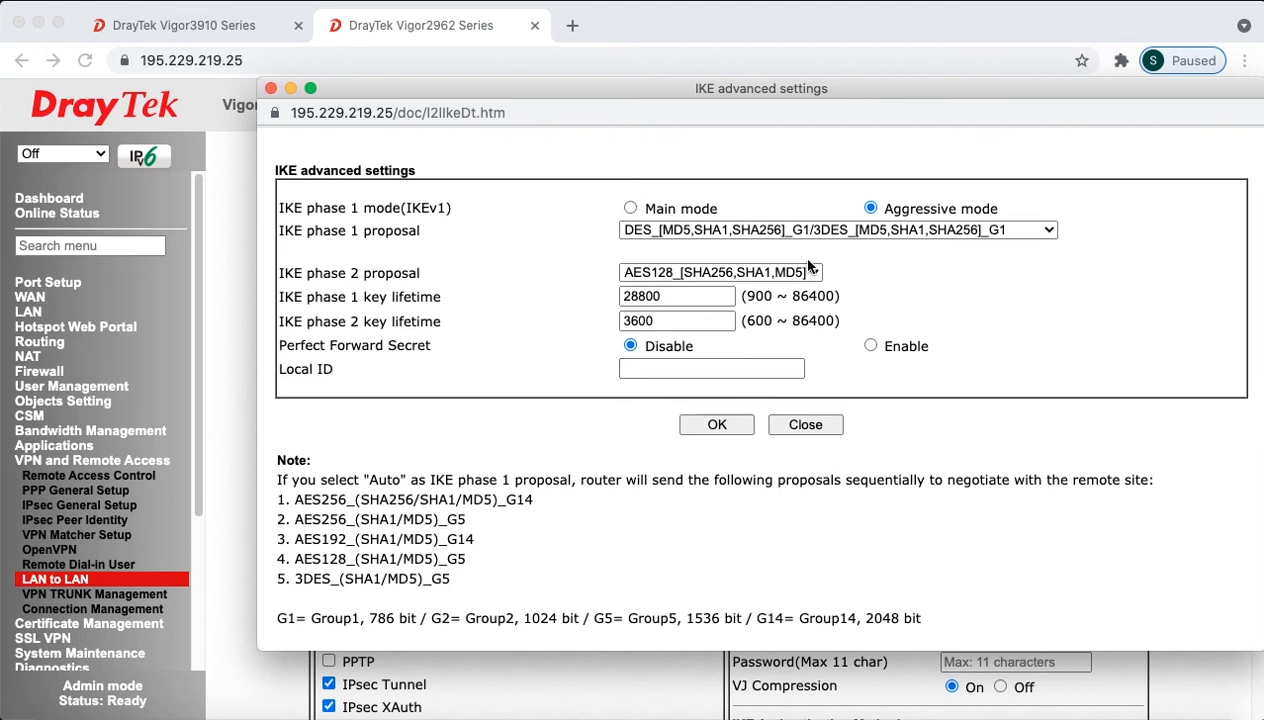
pyautogui.click(681, 372)
pyautogui.press('super+v')
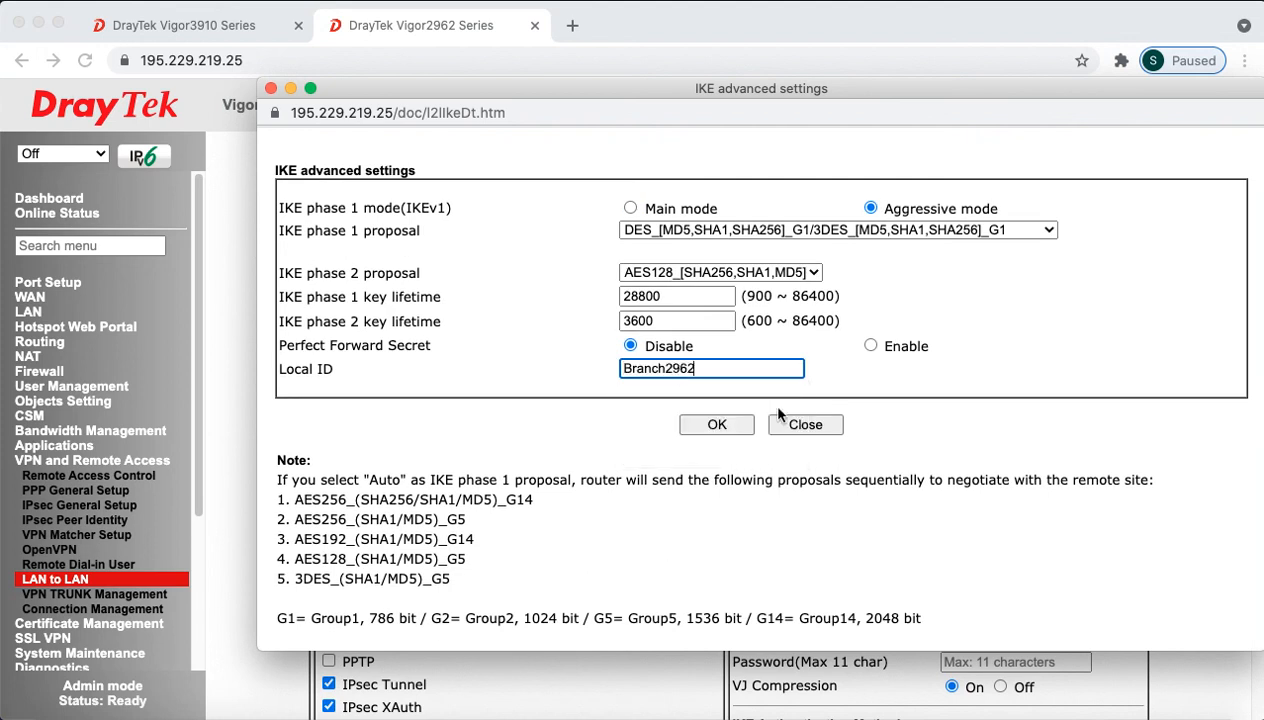
pyautogui.click(893, 394)
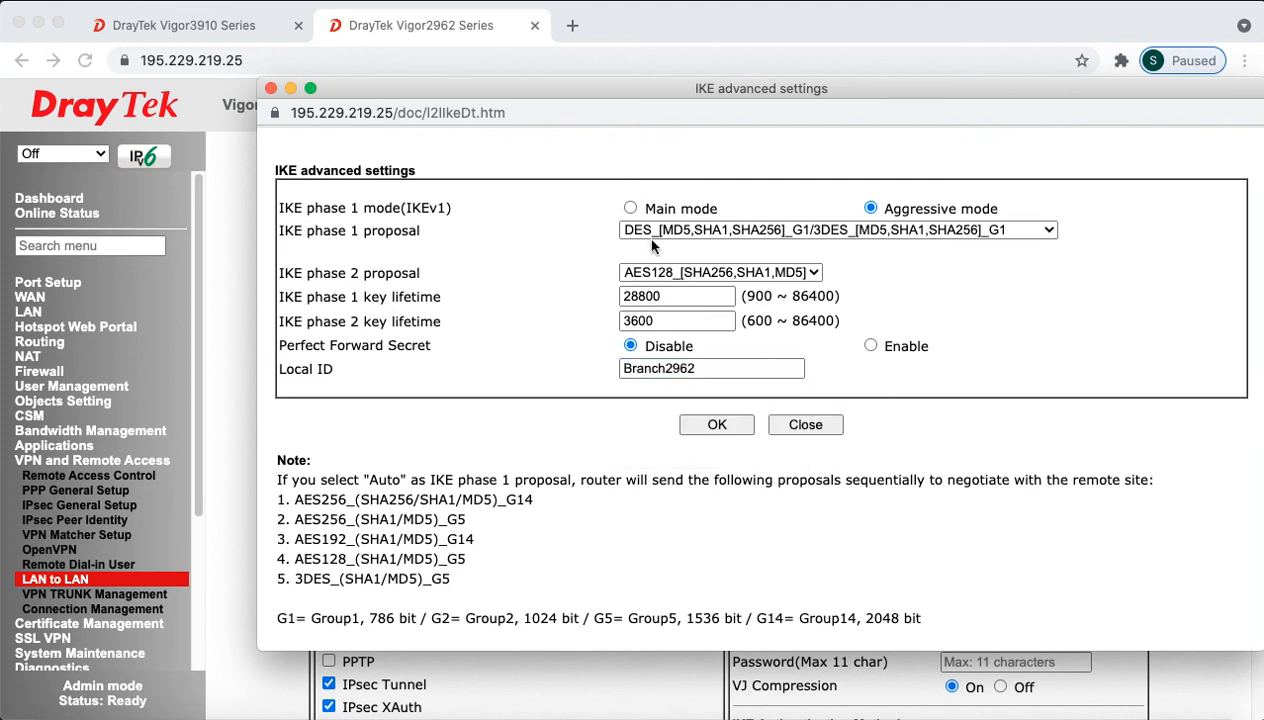
pyautogui.click(716, 425)
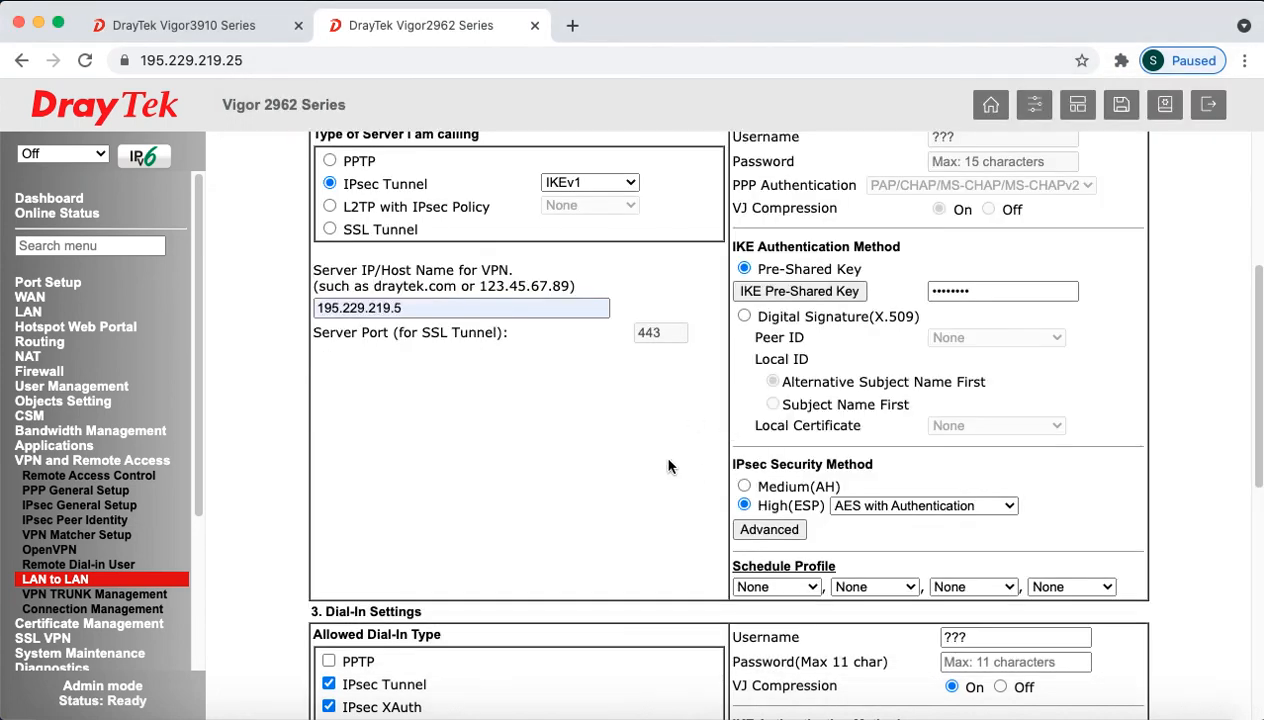
# Step: Replace the 0.0.0.0 Remote Network IP with 192.168.100.1 and bring up the More remote-networks list
pyautogui.scroll(-10, 666, 465)
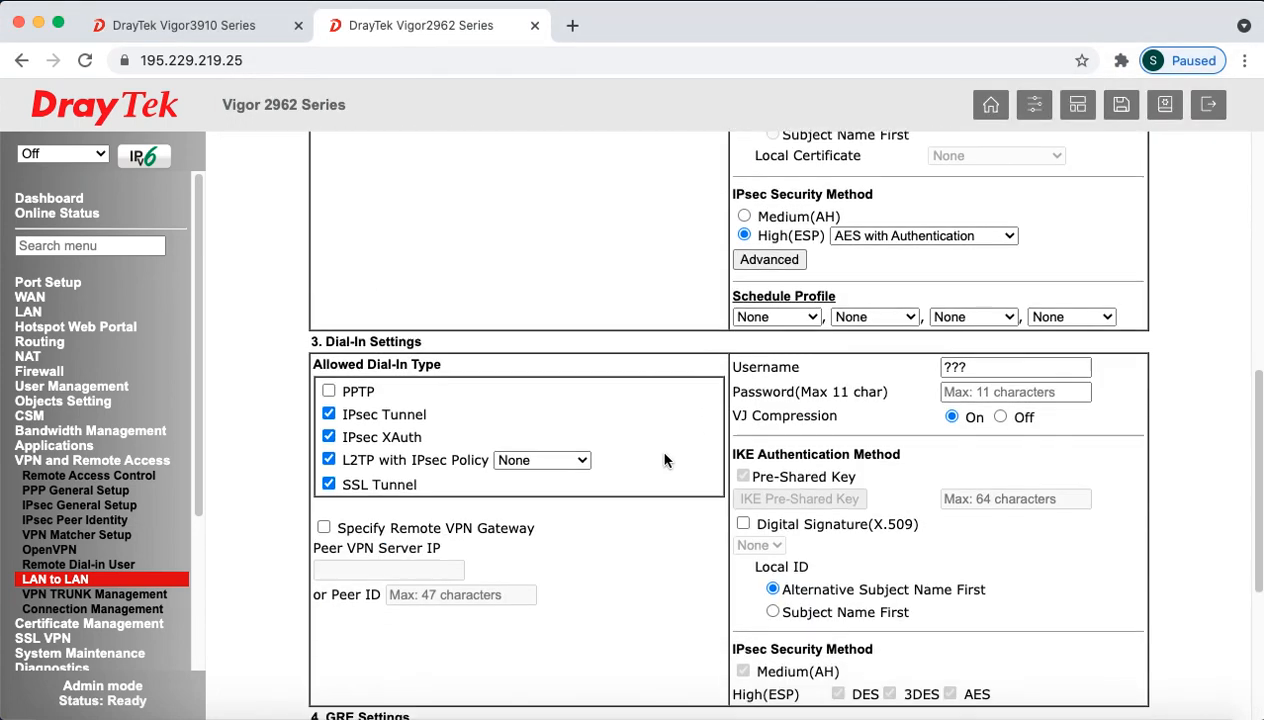
pyautogui.click(600, 545)
pyautogui.doubleClick(601, 546)
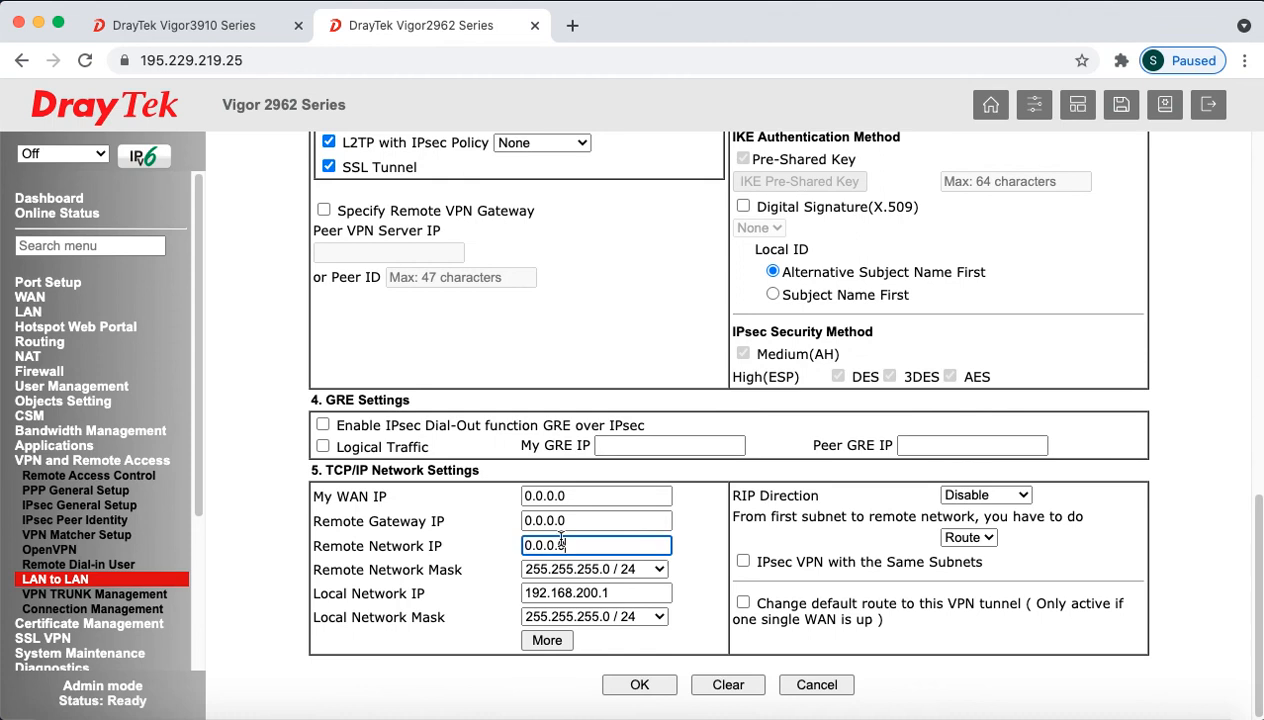
pyautogui.write('192.168.')
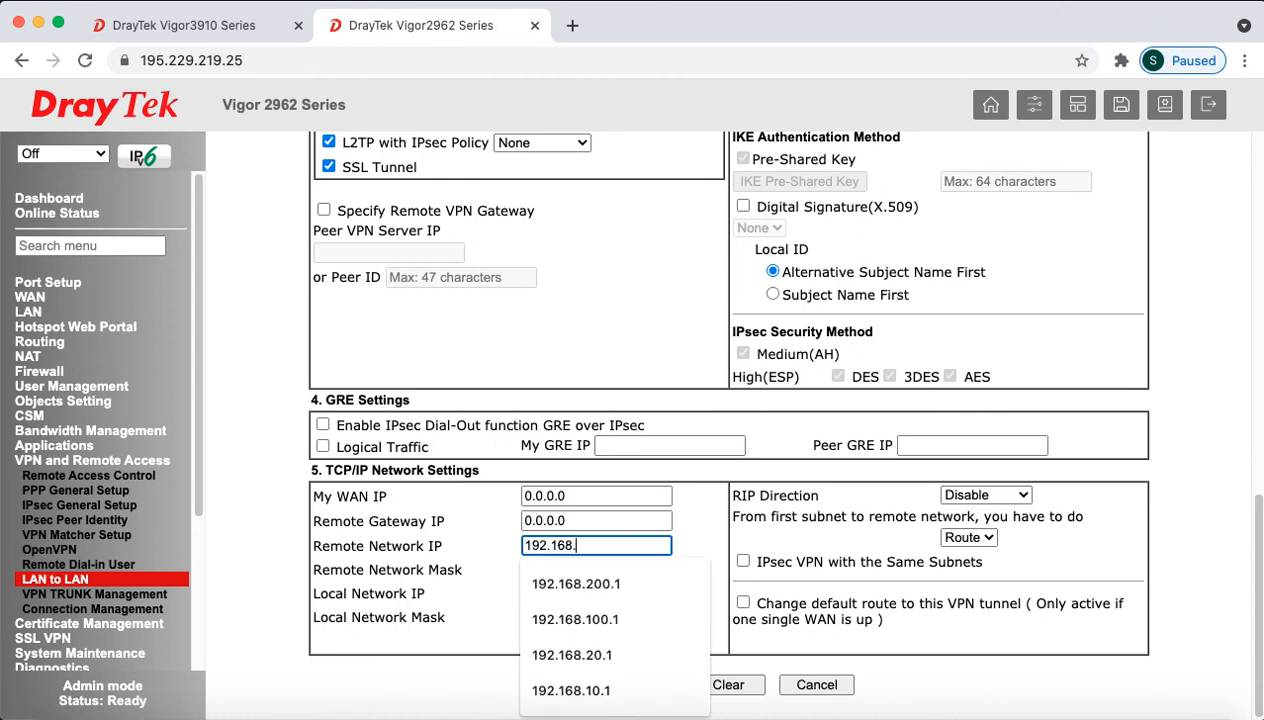
pyautogui.write('100.1')
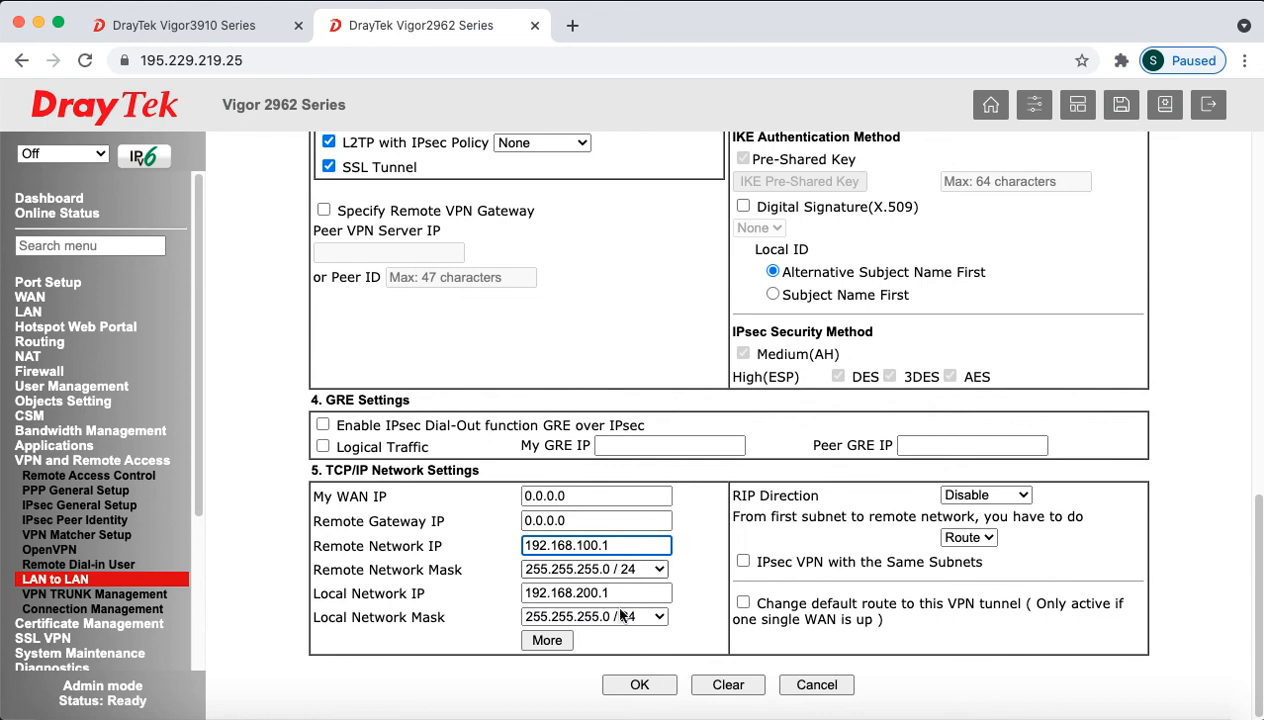
pyautogui.click(566, 641)
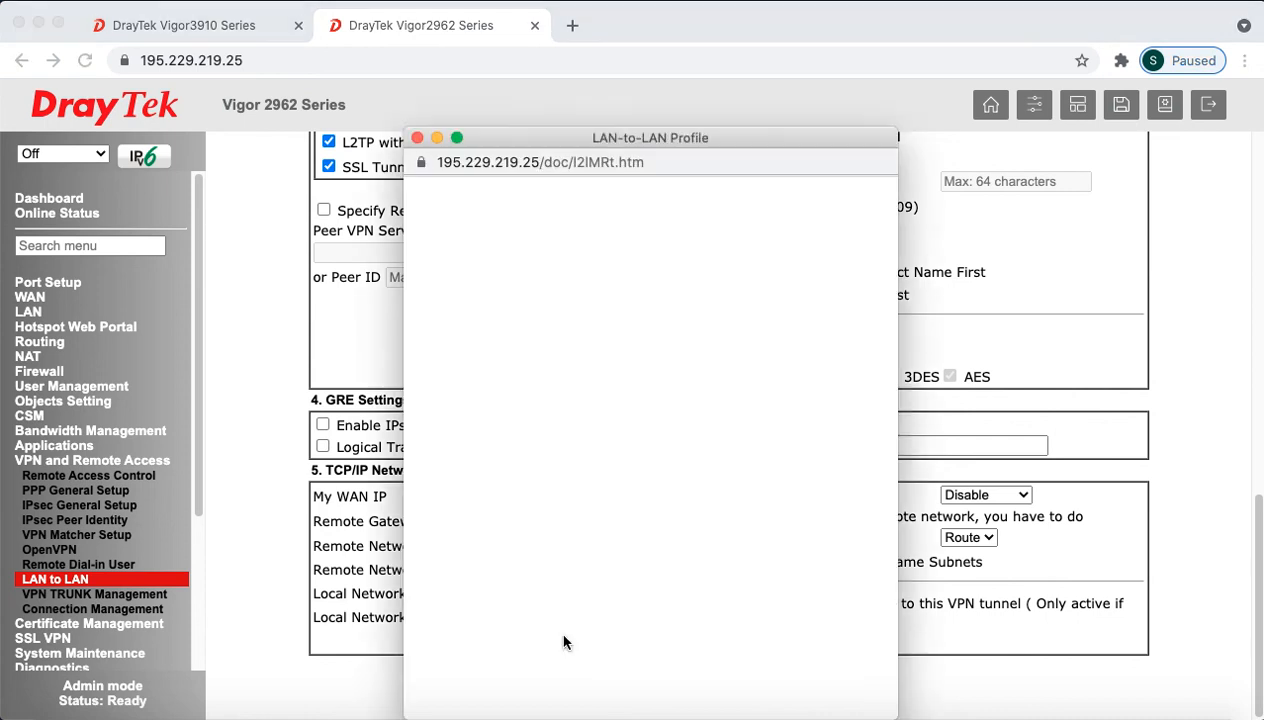
# Step: Add remote network 192.168.20.1 with netmask 255.255.255.0 / 24, close the popup, and submit the profile with OK
pyautogui.click(539, 297)
pyautogui.write('192')
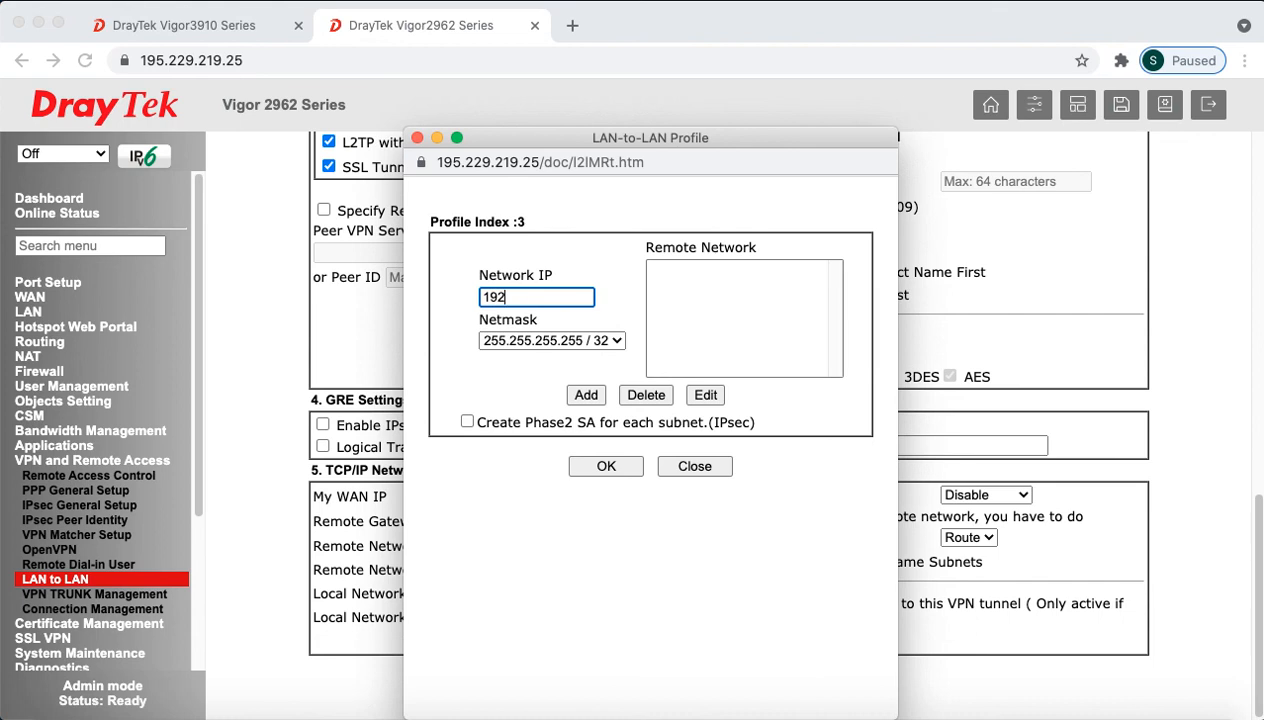
pyautogui.write('.178.20.1')
pyautogui.click(560, 341)
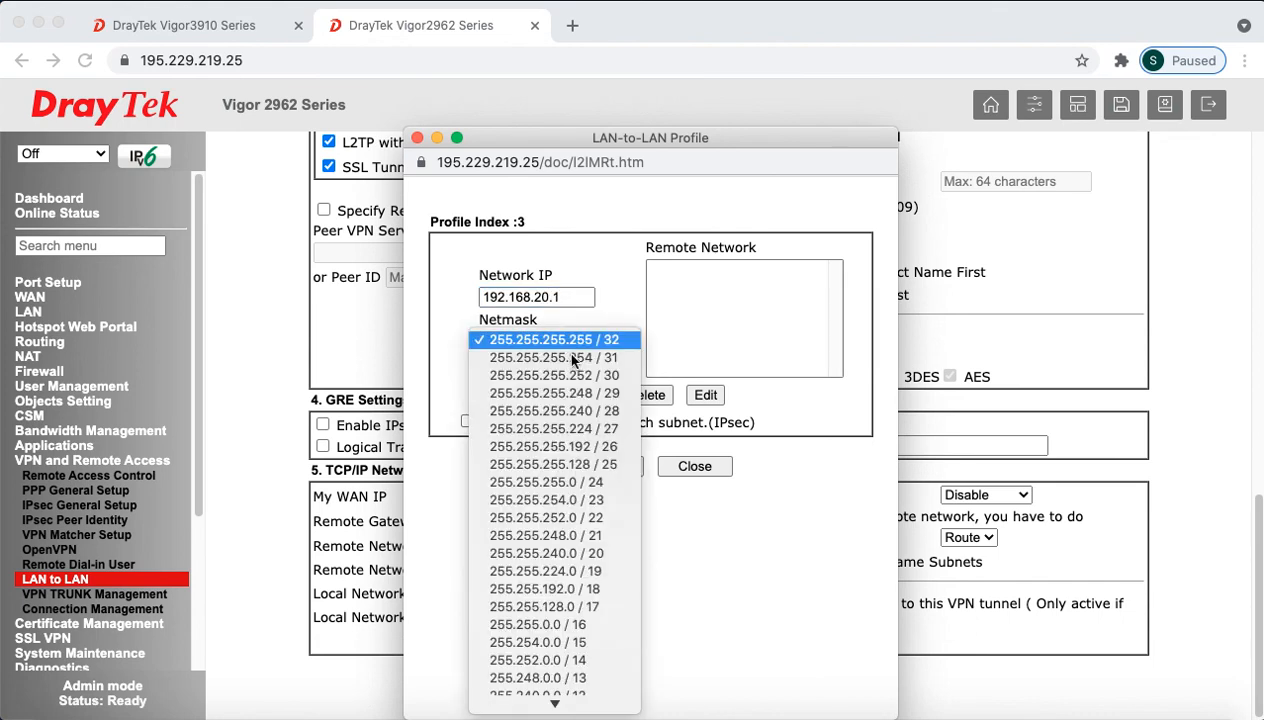
pyautogui.click(588, 482)
pyautogui.click(597, 396)
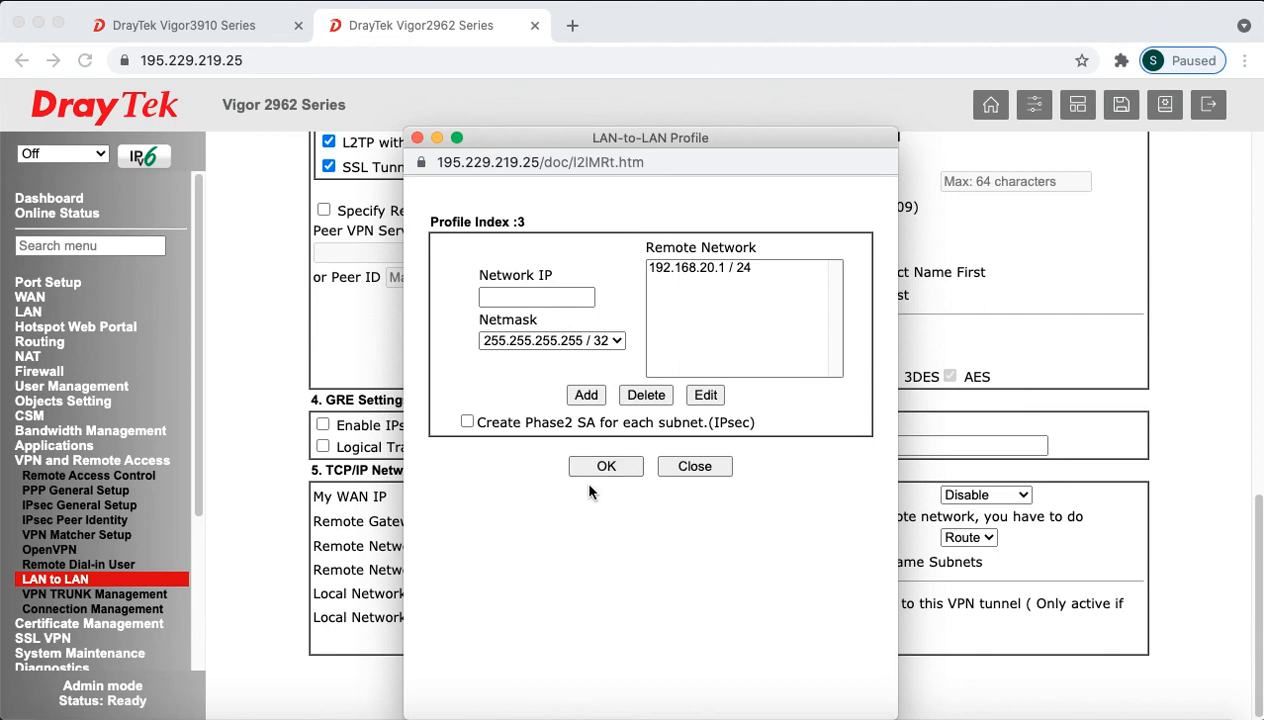
pyautogui.click(692, 466)
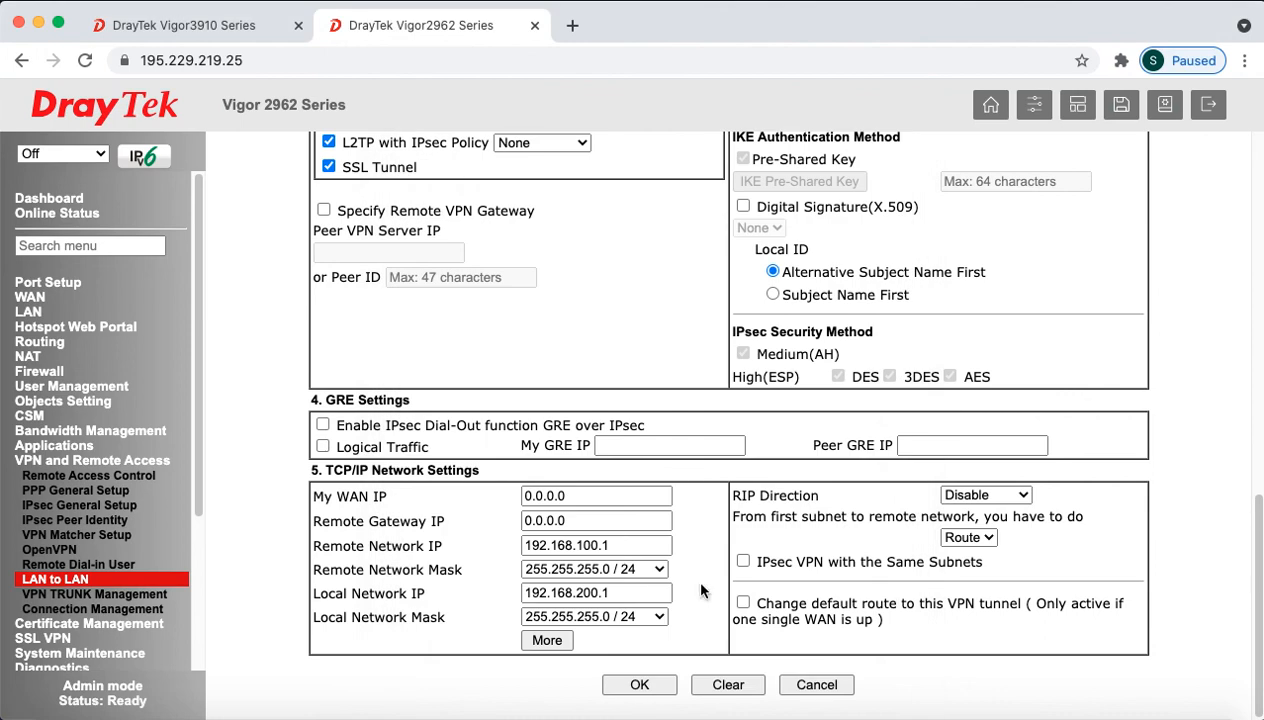
pyautogui.click(639, 685)
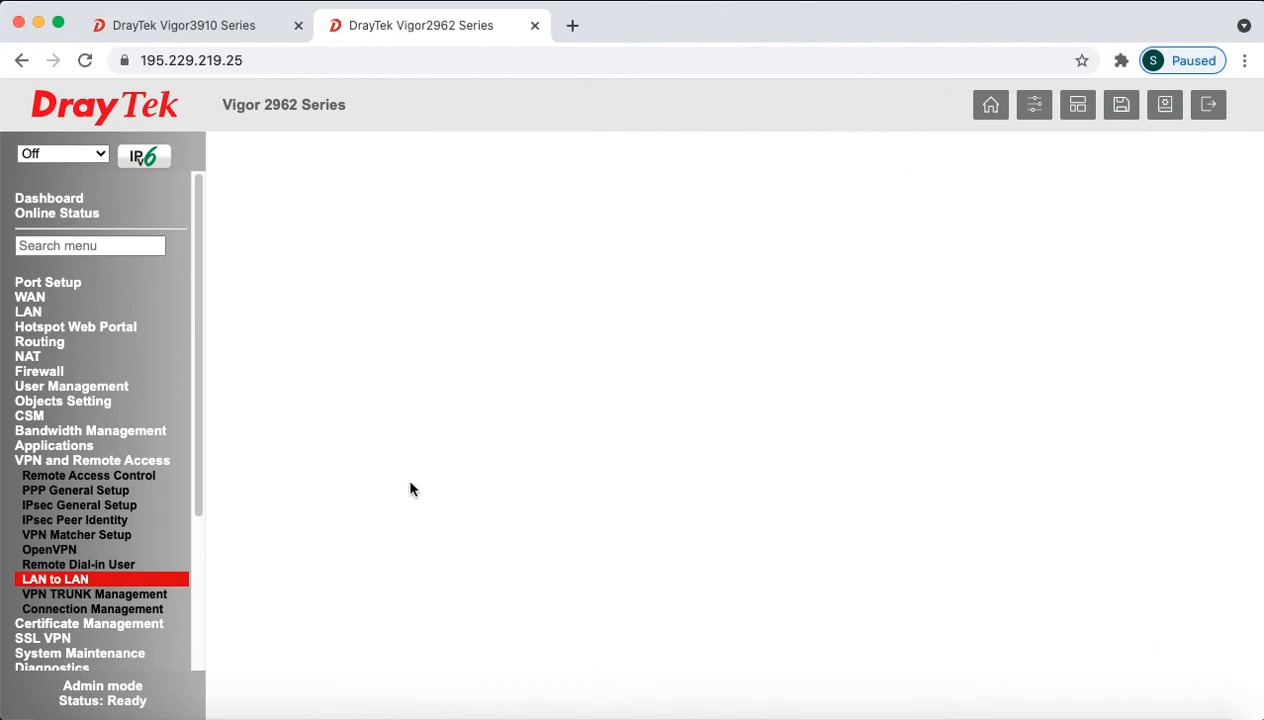
# Step: Apply the Vigor2962 profile list and check TO_3915DM's tunnel to 192.168.100.1/24 and its transmit/receive rates
pyautogui.scroll(-5, 740, 557)
pyautogui.click(684, 489)
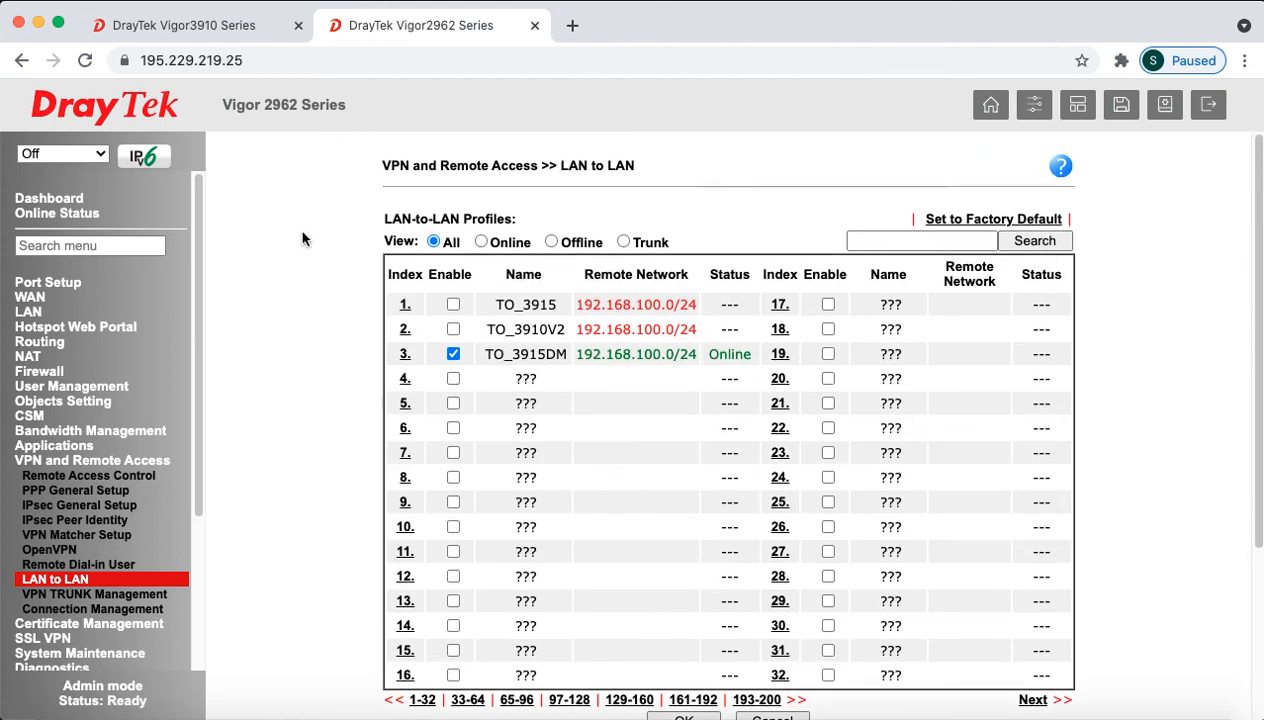
pyautogui.click(128, 610)
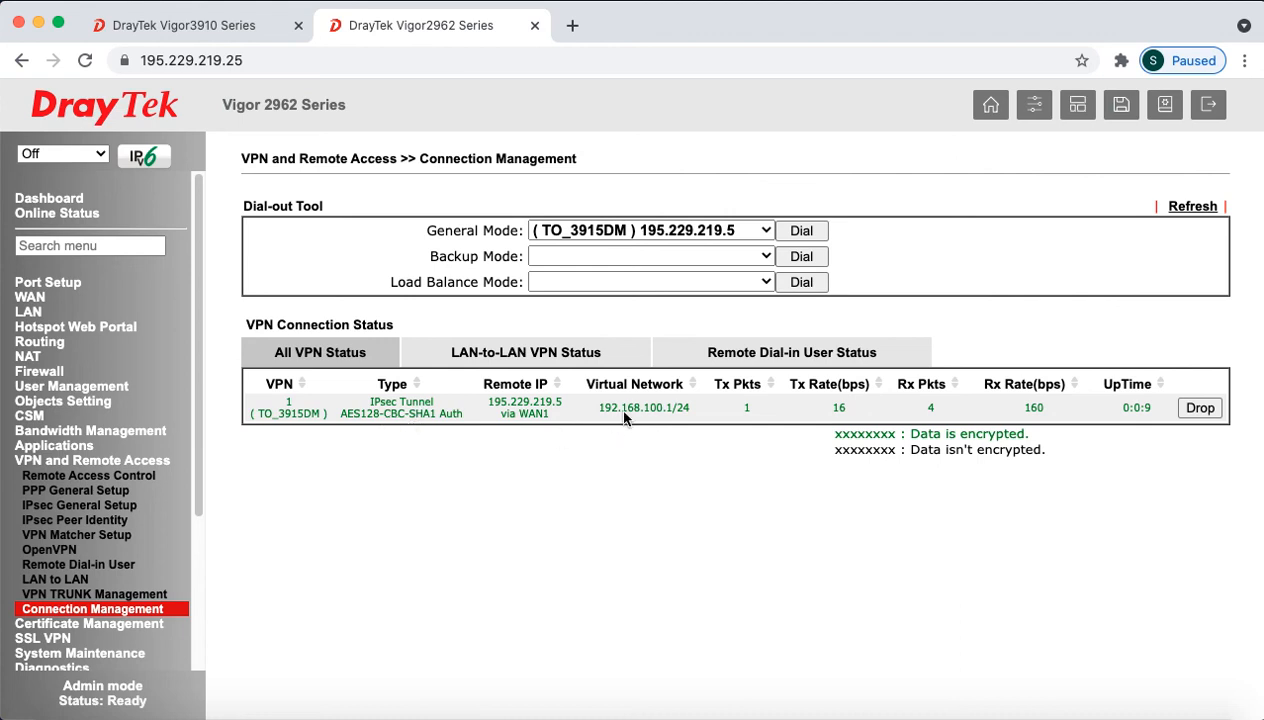
pyautogui.moveTo(604, 408); pyautogui.dragTo(709, 407)
pyautogui.doubleClick(839, 408)
pyautogui.doubleClick(1031, 408)
pyautogui.click(247, 30)
# Step: Apply the Vigor3910 profile list, confirm TO_2962DM online in Connection Management, then return to PowerPoint
pyautogui.scroll(-3, 745, 548)
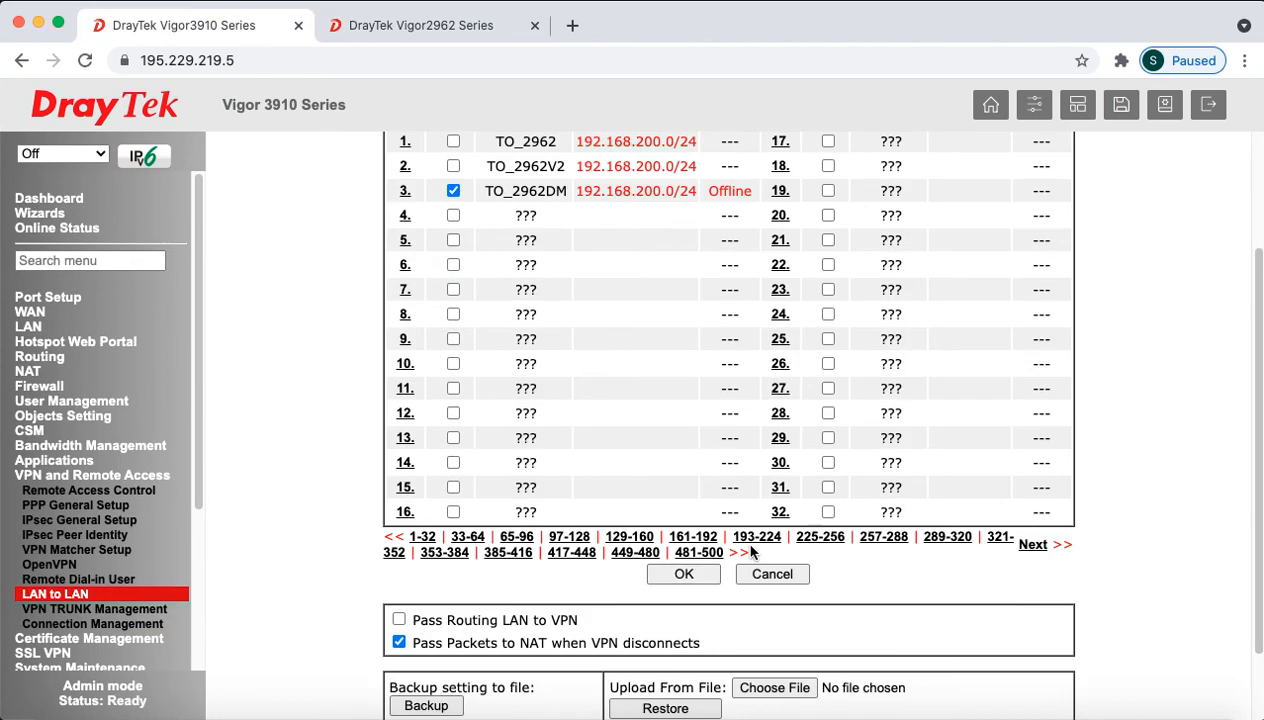
pyautogui.click(683, 574)
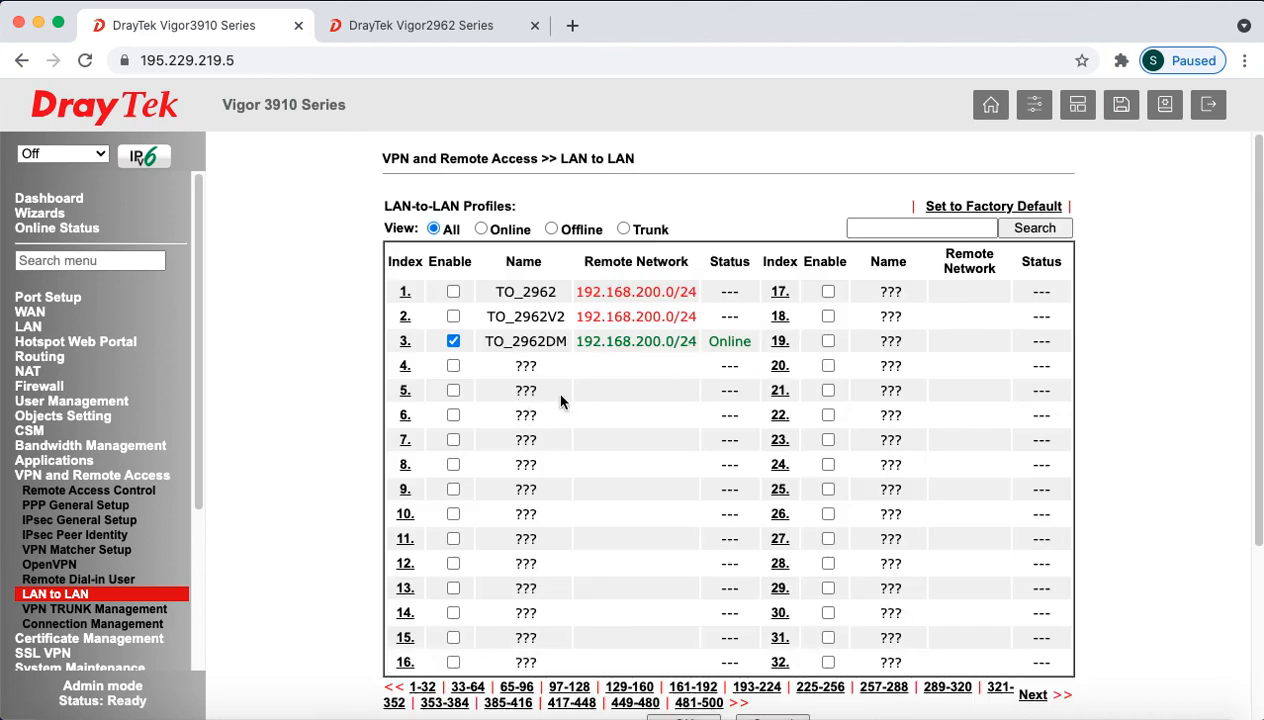
pyautogui.click(86, 628)
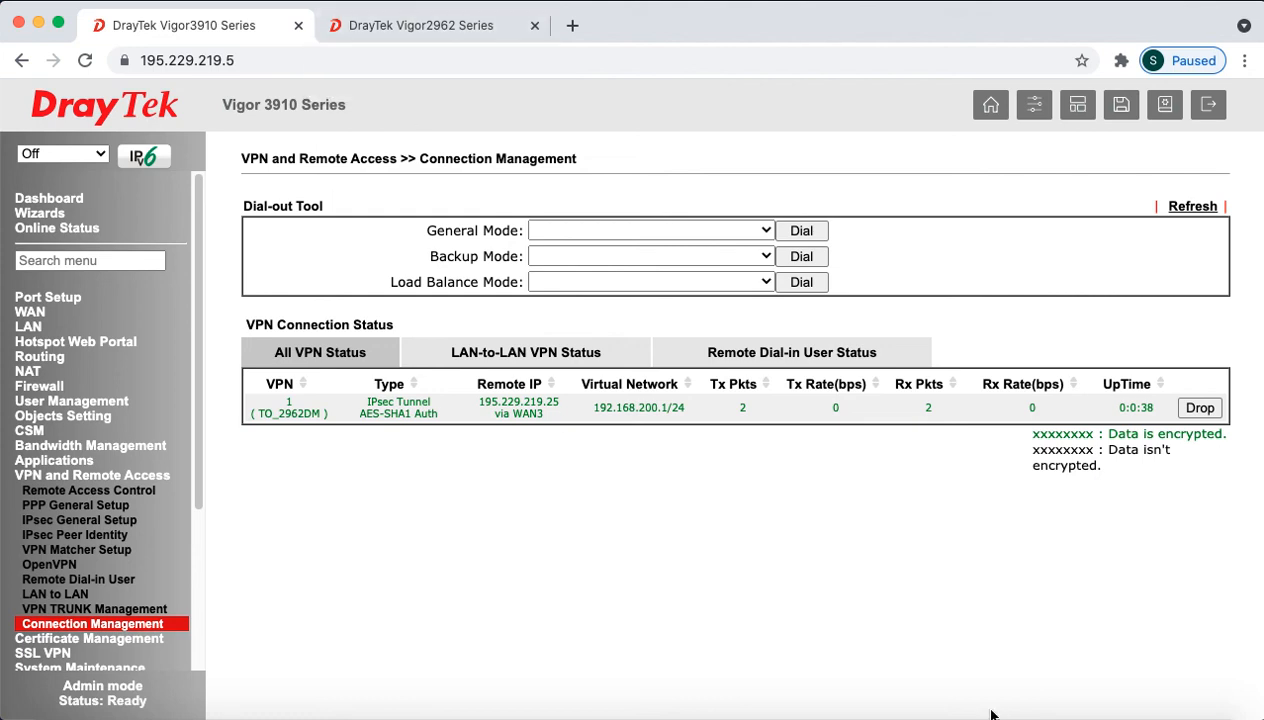
pyautogui.click(1072, 714)
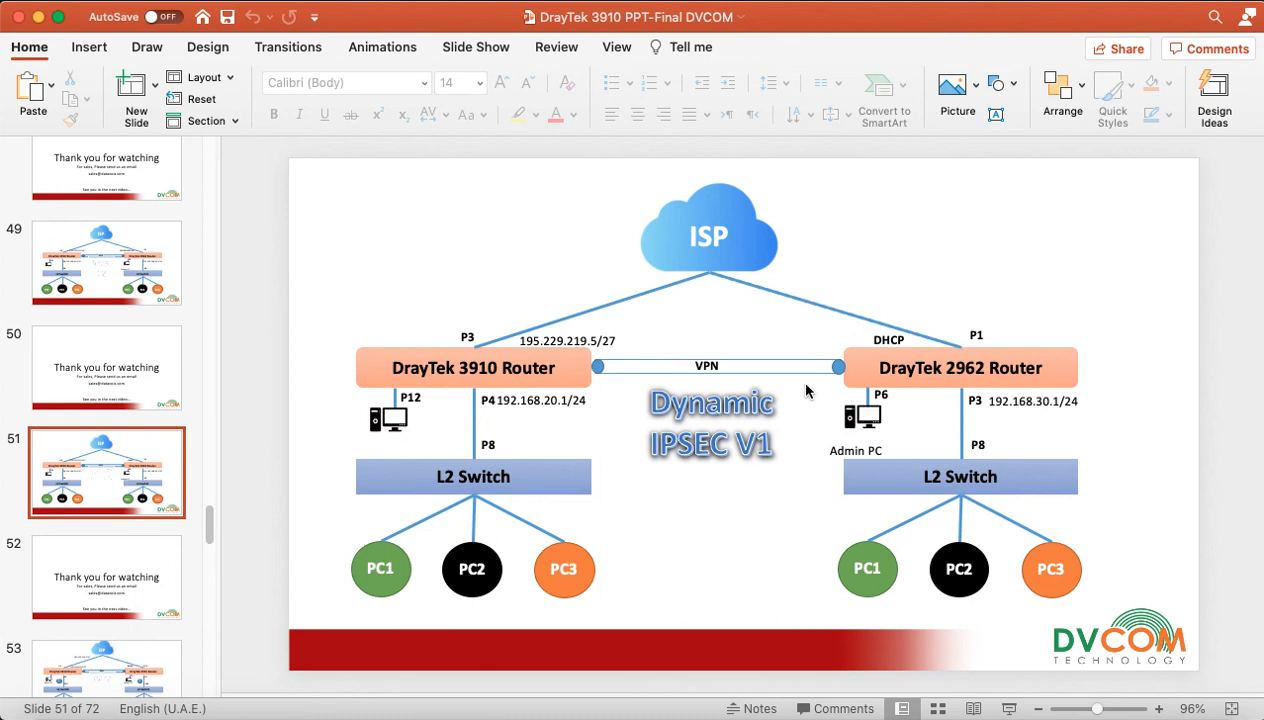